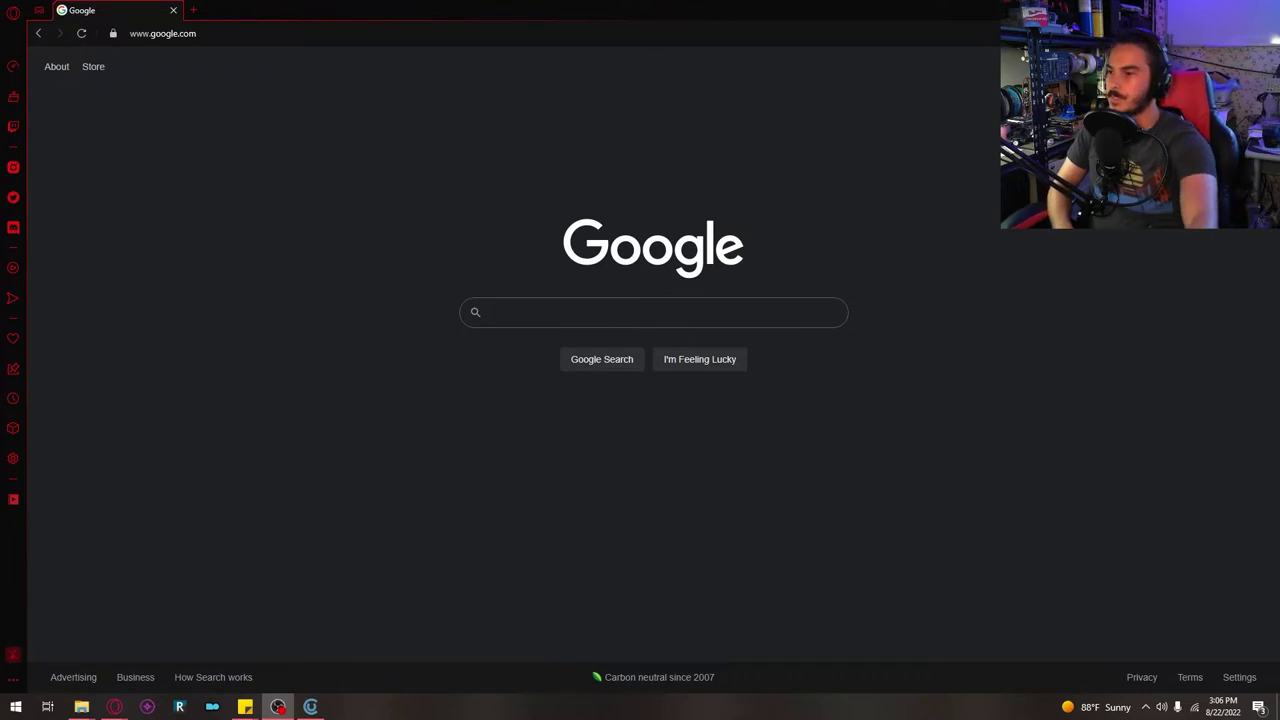
# Step: Search Google for 'craftware'
pyautogui.click(556, 308)
pyautogui.write('craftware')
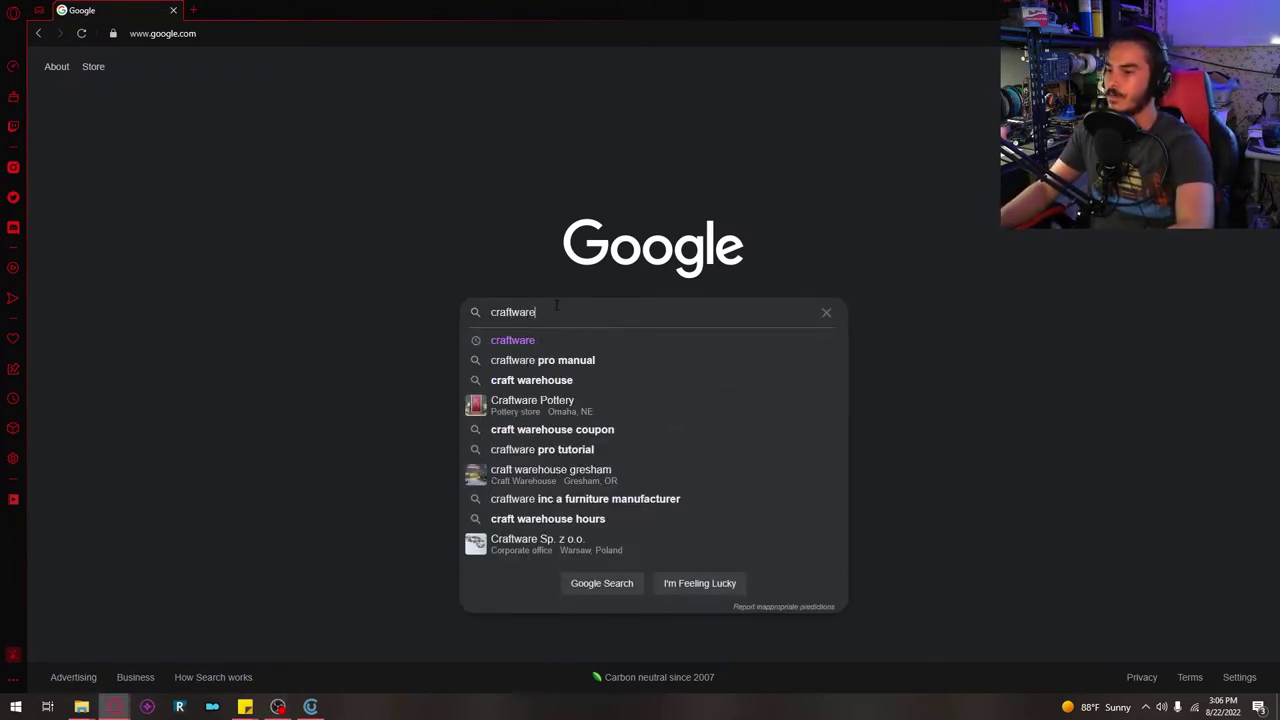
pyautogui.press('Return')
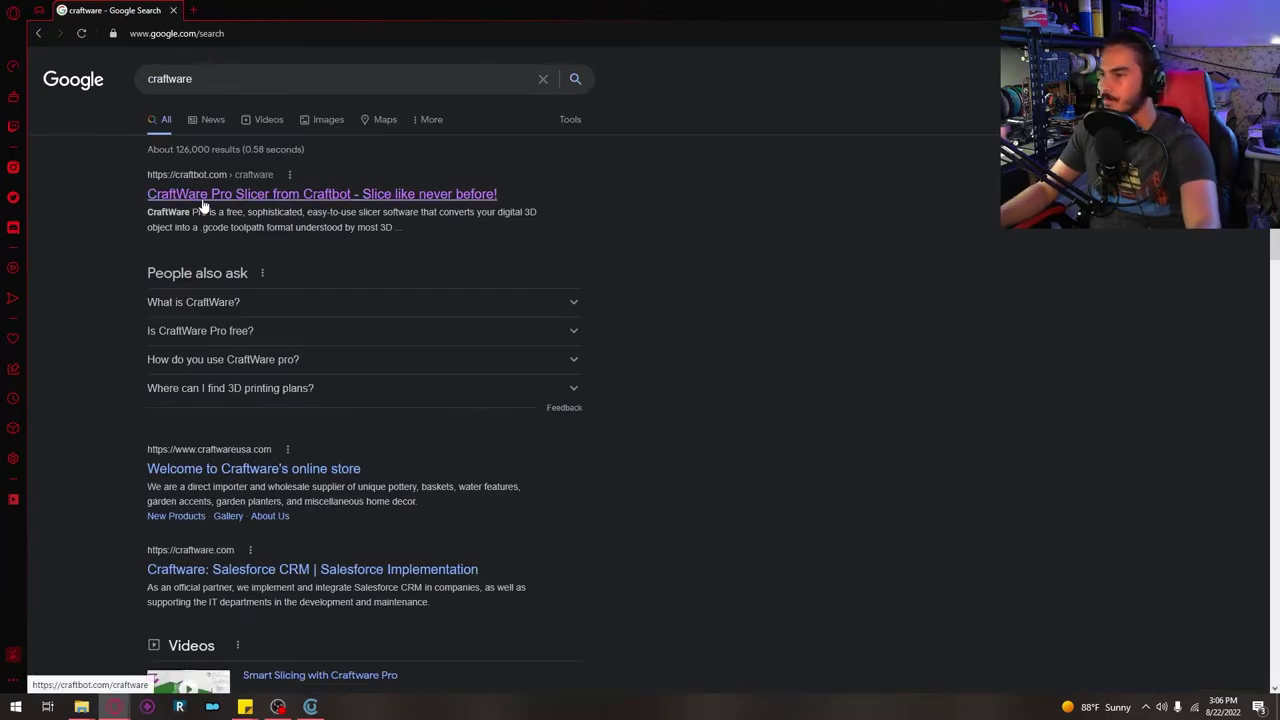
# Step: Go to the CraftWare Pro page on craftbot.com and scroll down to the downloads
pyautogui.click(204, 195)
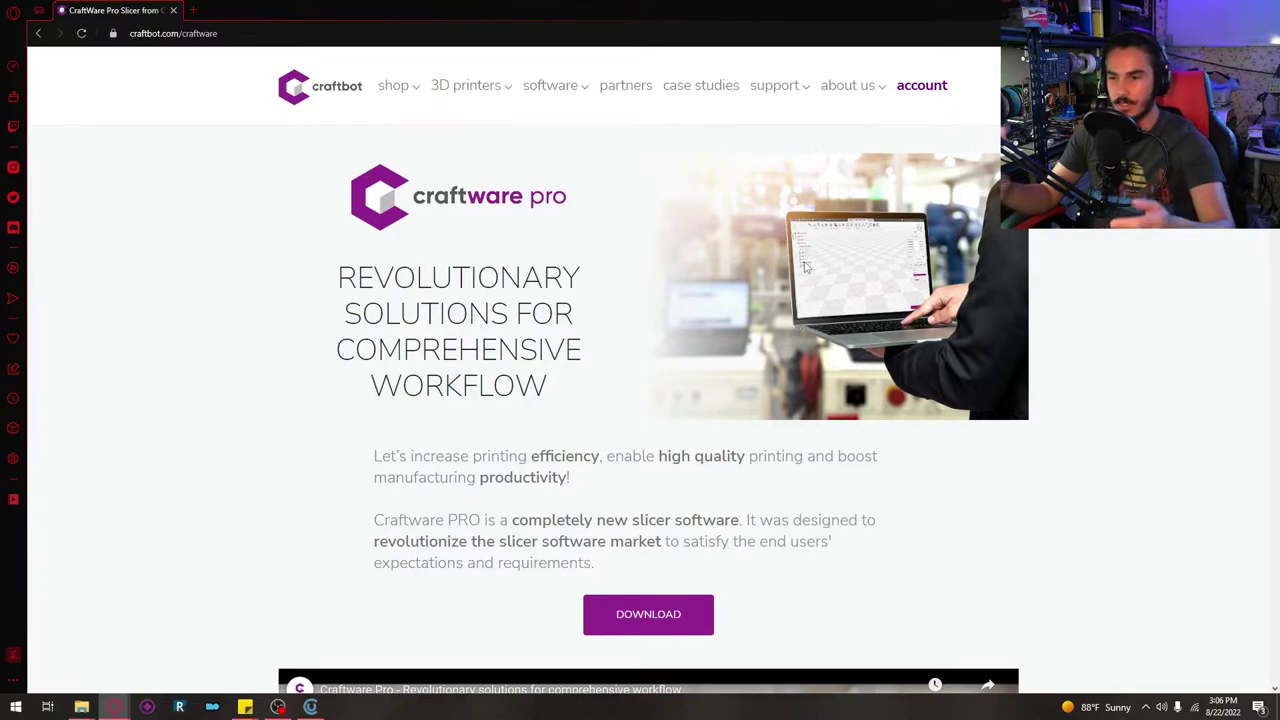
pyautogui.scroll(-15, 900, 333)
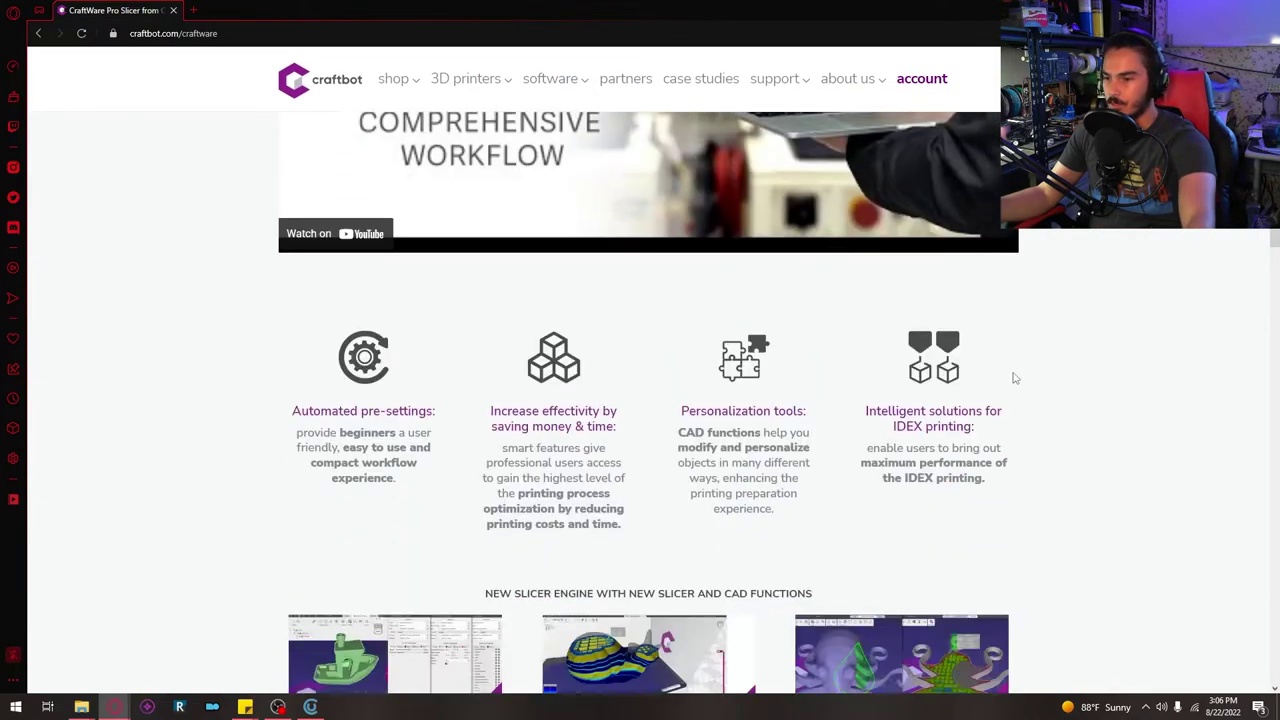
pyautogui.scroll(-15, 1096, 381)
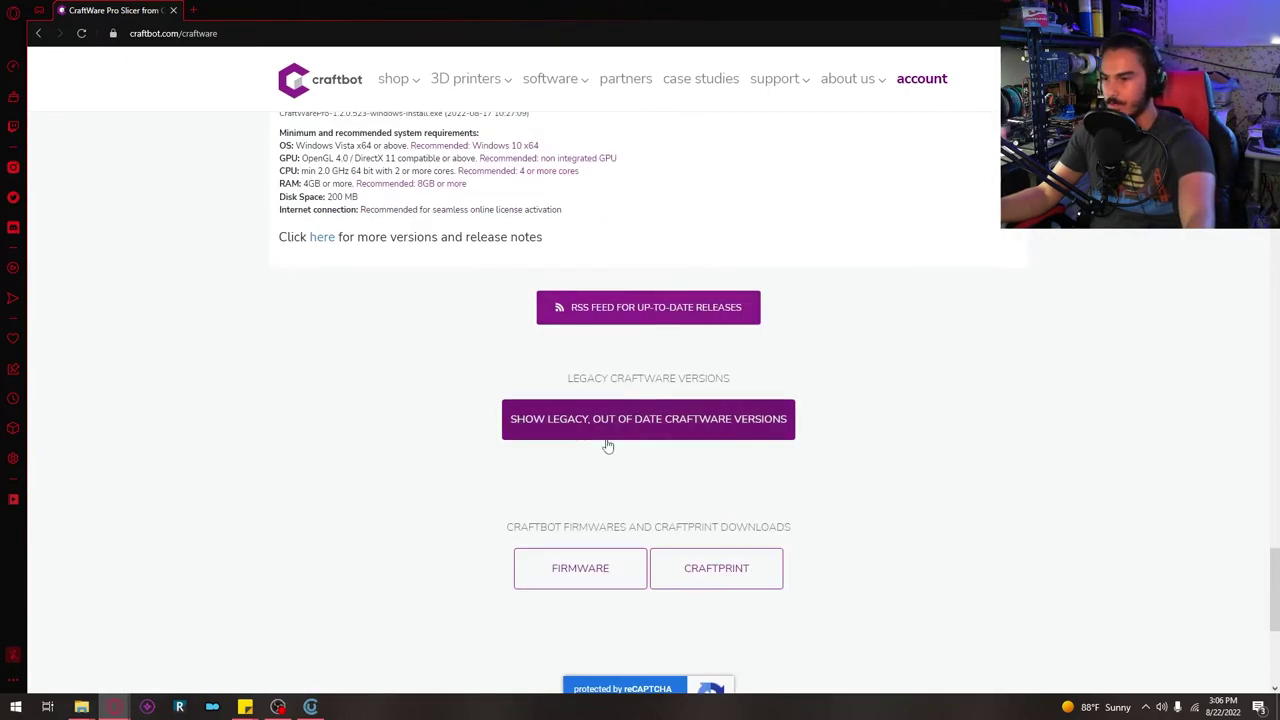
# Step: Show the legacy CraftWare versions, cancel the installer save, and switch to CraftWare
pyautogui.click(606, 438)
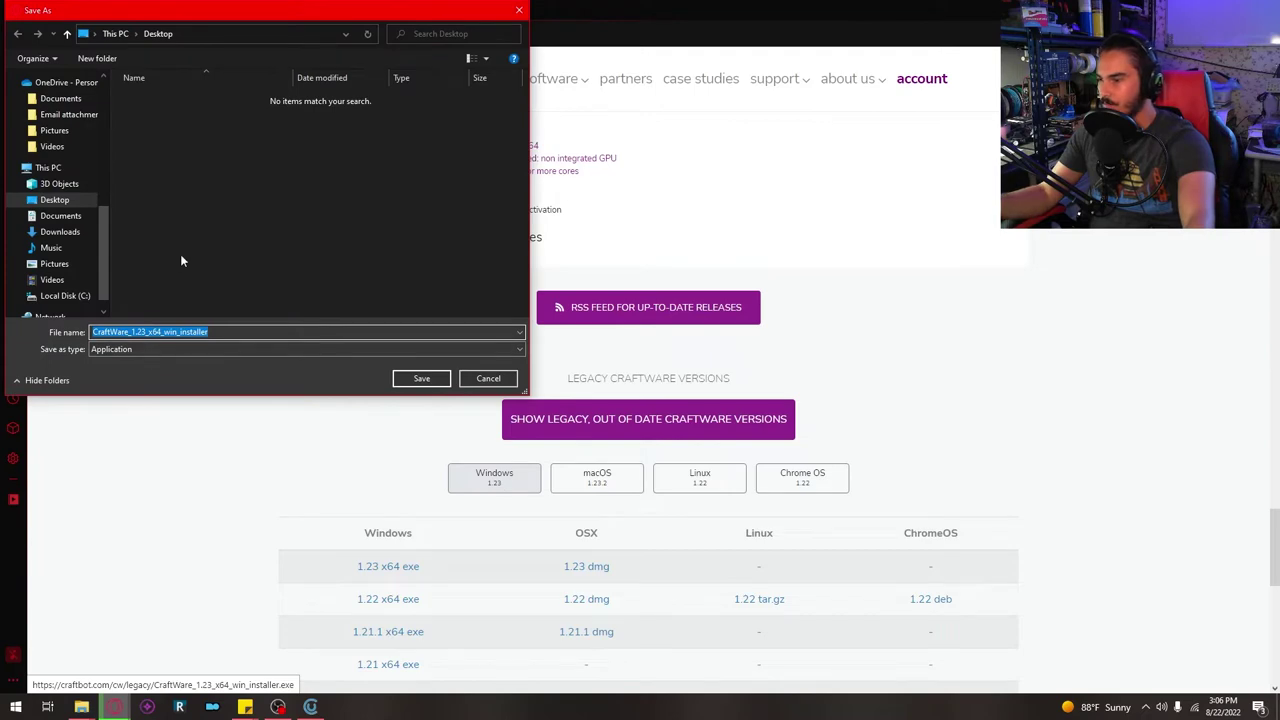
pyautogui.click(486, 381)
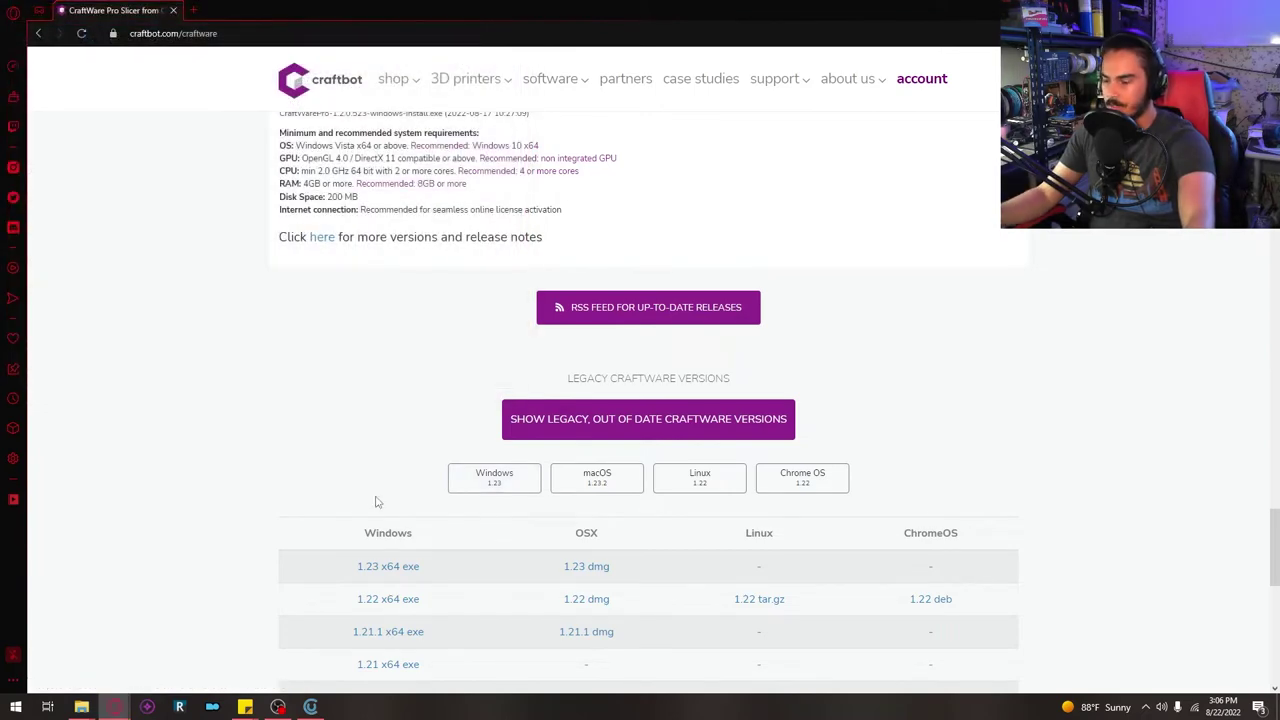
pyautogui.click(311, 707)
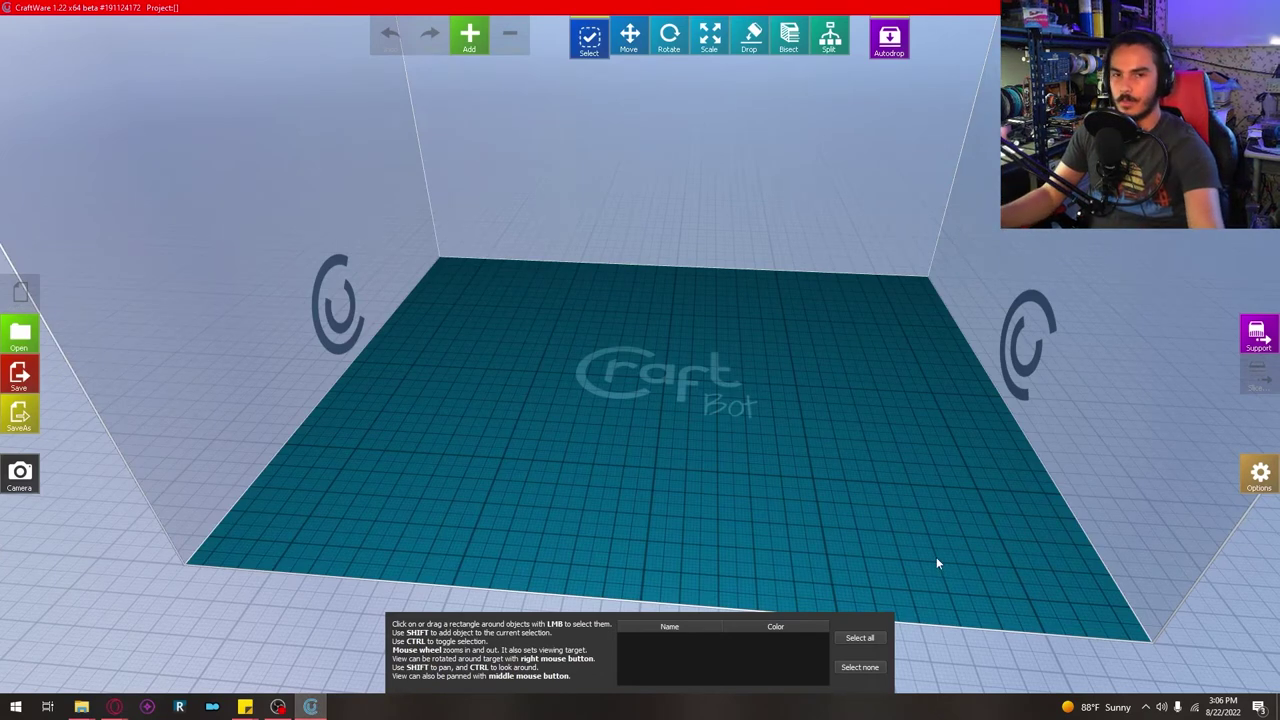
# Step: Add Articulated_Slug from the Desktop folder to the build plate
pyautogui.moveTo(531, 237); pyautogui.dragTo(950, 531)
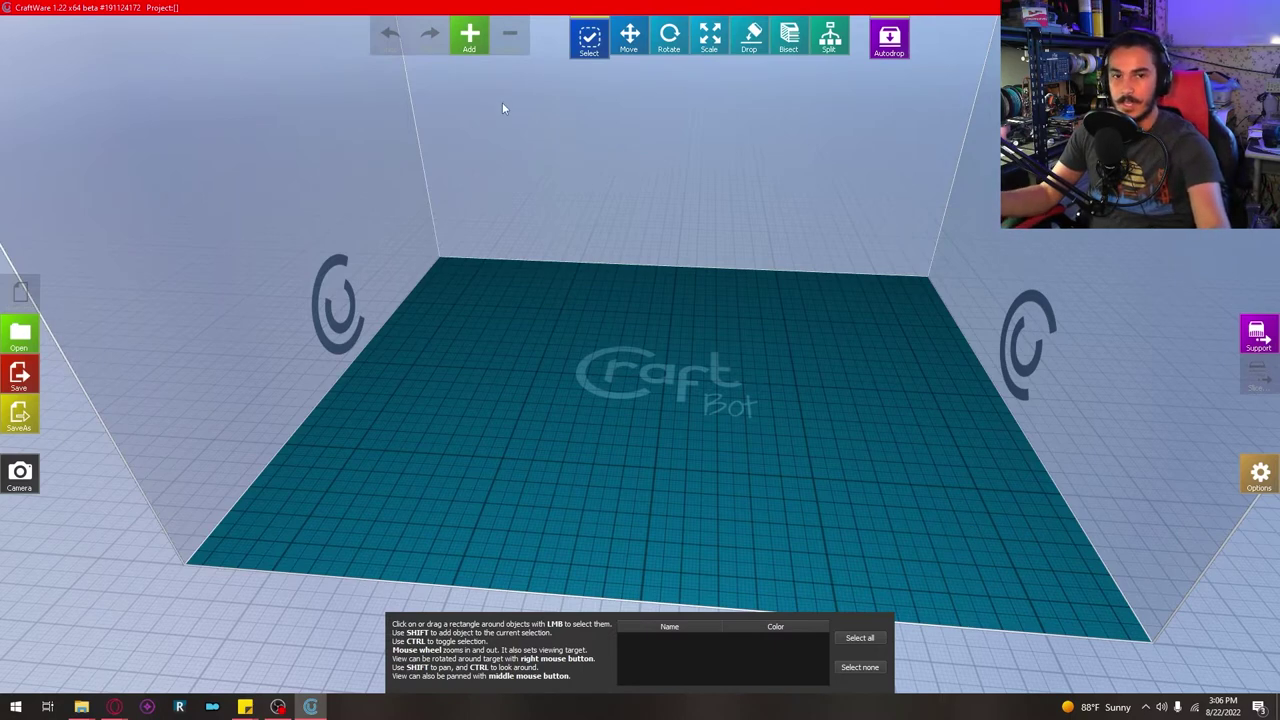
pyautogui.click(469, 36)
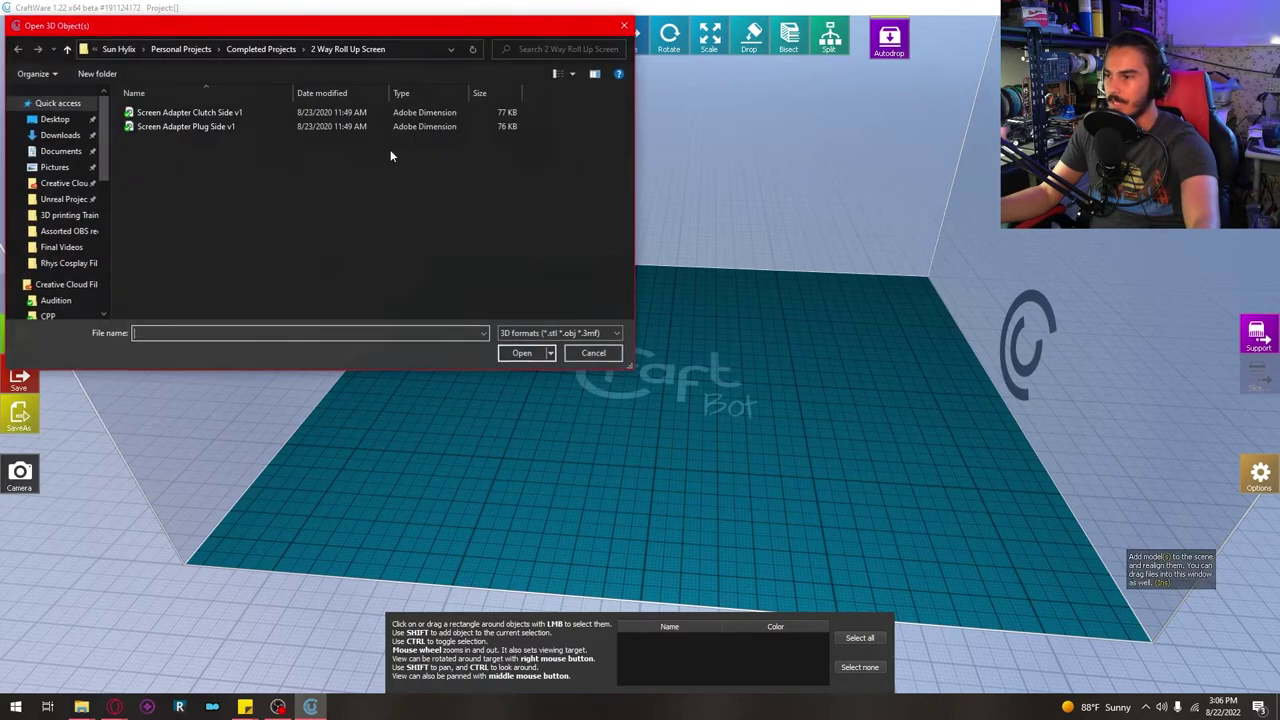
pyautogui.click(69, 124)
pyautogui.click(161, 116)
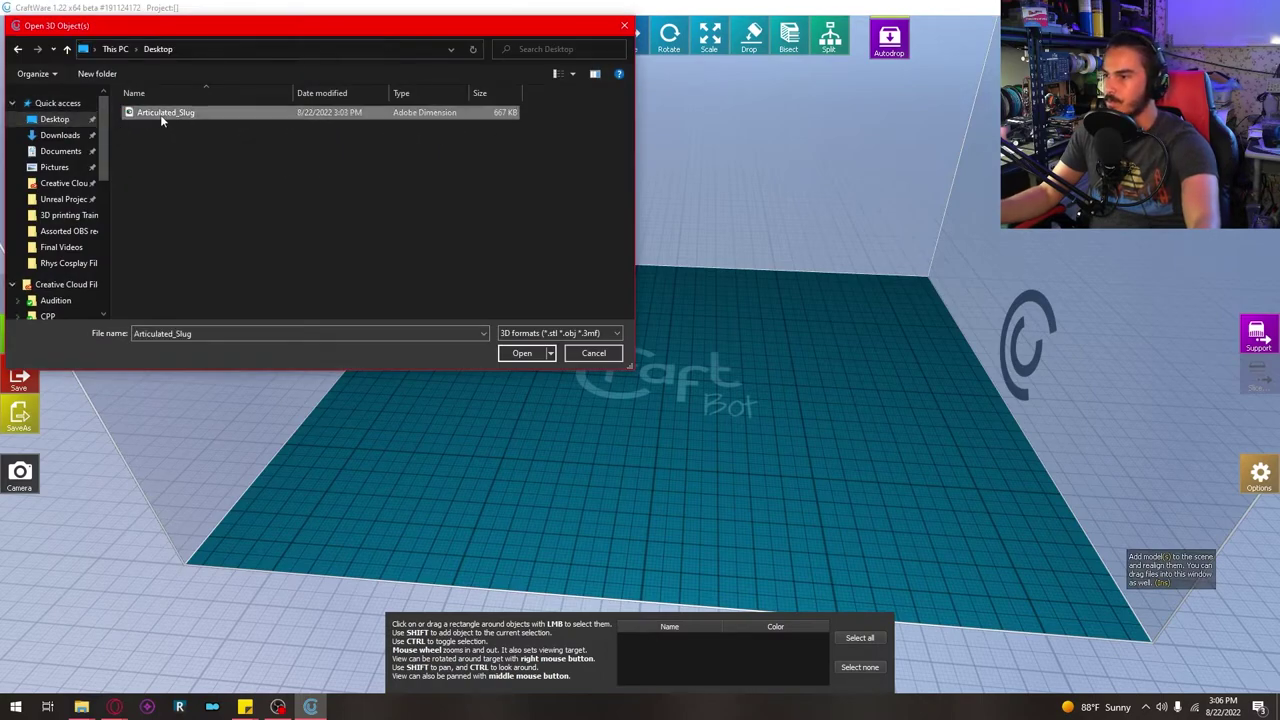
pyautogui.click(521, 354)
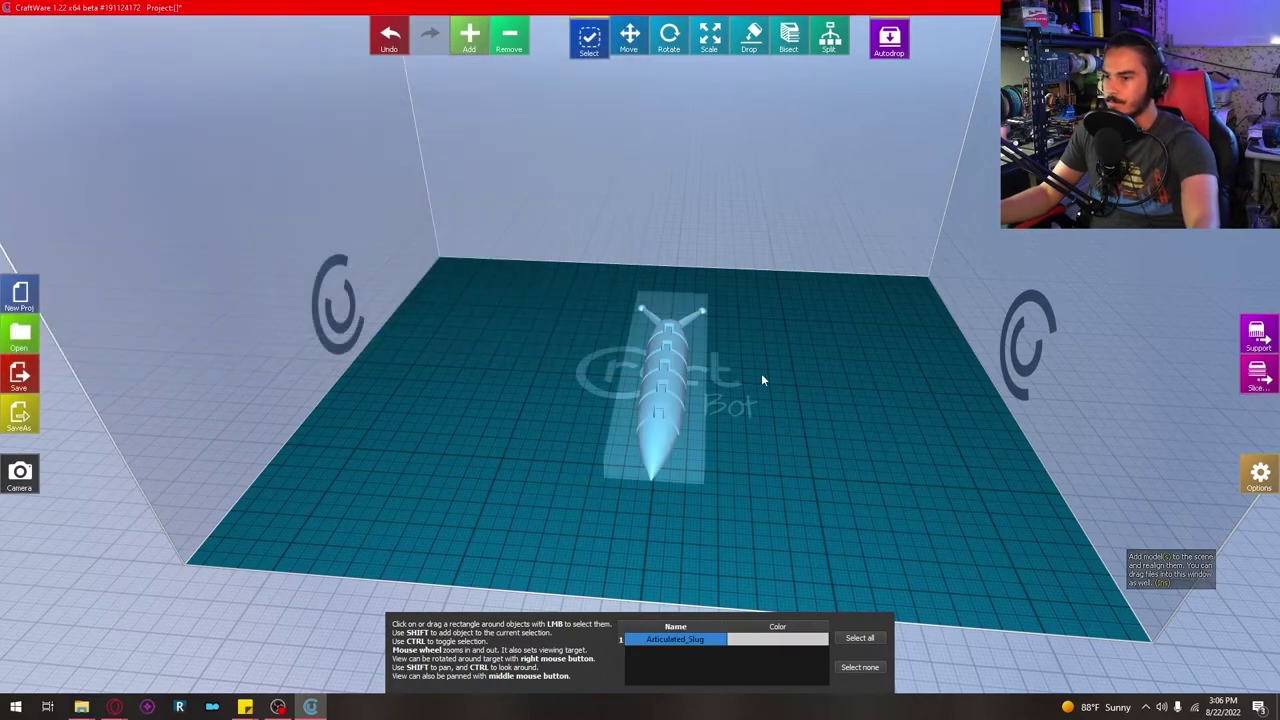
pyautogui.moveTo(864, 376)
pyautogui.mouseDown(button='right')
pyautogui.moveTo(768, 377)
pyautogui.moveTo(714, 294)
pyautogui.moveTo(731, 217)
pyautogui.moveTo(790, 237)
pyautogui.moveTo(834, 277)
pyautogui.moveTo(860, 317)
pyautogui.moveTo(854, 366)
pyautogui.mouseUp(button='right')
pyautogui.click(854, 366)
pyautogui.scroll(2, 840, 420)
pyautogui.moveTo(838, 444); pyautogui.dragTo(714, 158, button='right')
pyautogui.scroll(3, 600, 444)
pyautogui.scroll(-3, 600, 444)
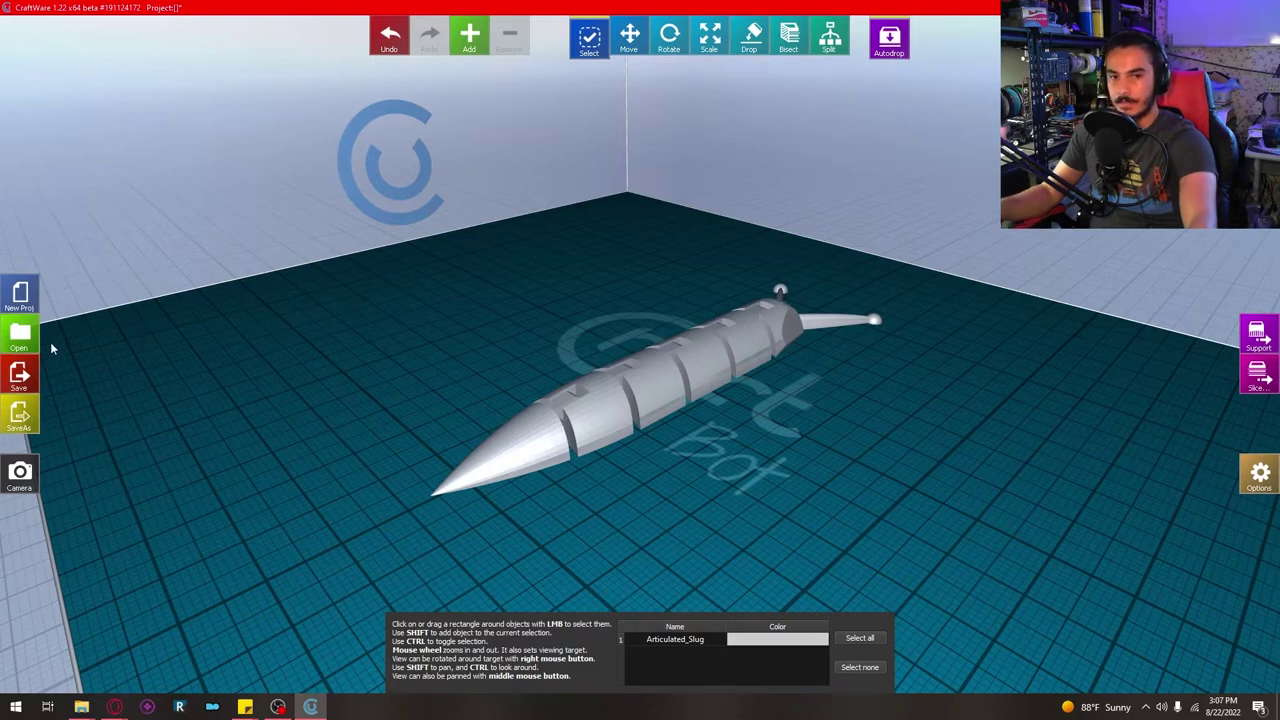
# Step: Move the slug across the plate, then try a rotation and undo it
pyautogui.click(629, 37)
pyautogui.click(769, 366)
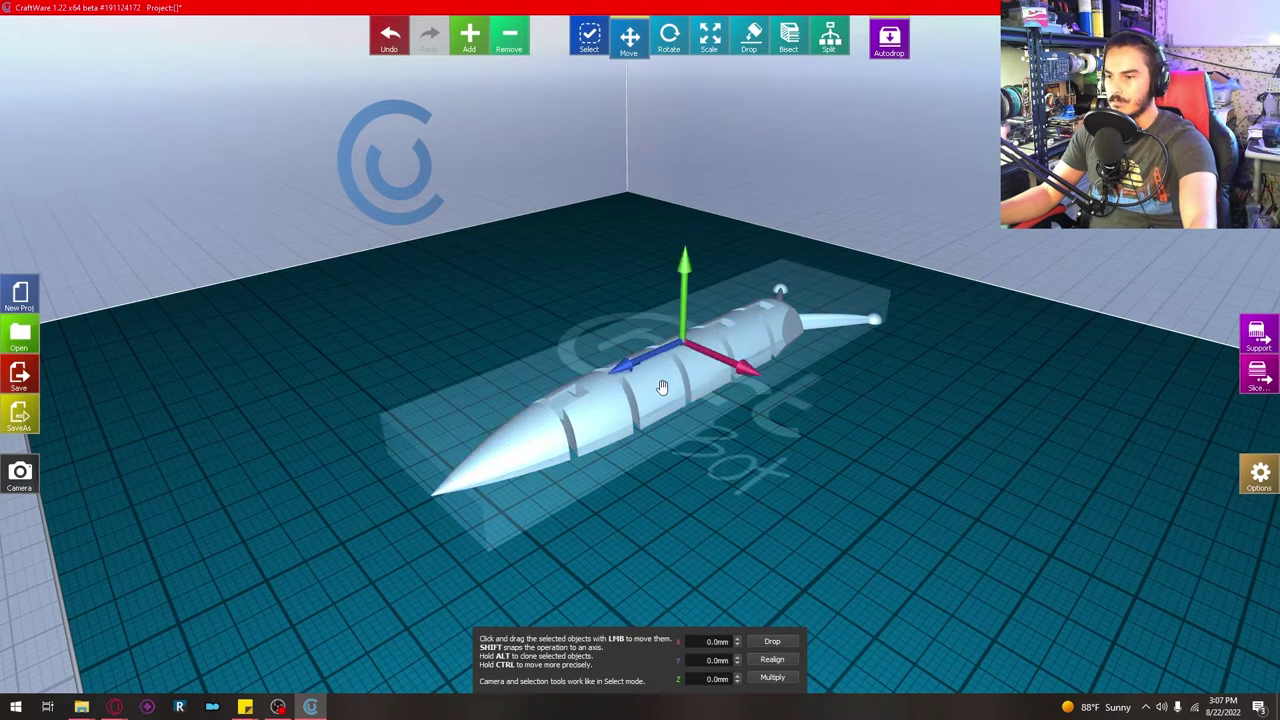
pyautogui.moveTo(660, 382); pyautogui.dragTo(673, 433)
pyautogui.press('r')
pyautogui.moveTo(684, 366); pyautogui.dragTo(878, 292)
pyautogui.hotkey('ctrl', 'z')
pyautogui.hotkey('ctrl', 'z')
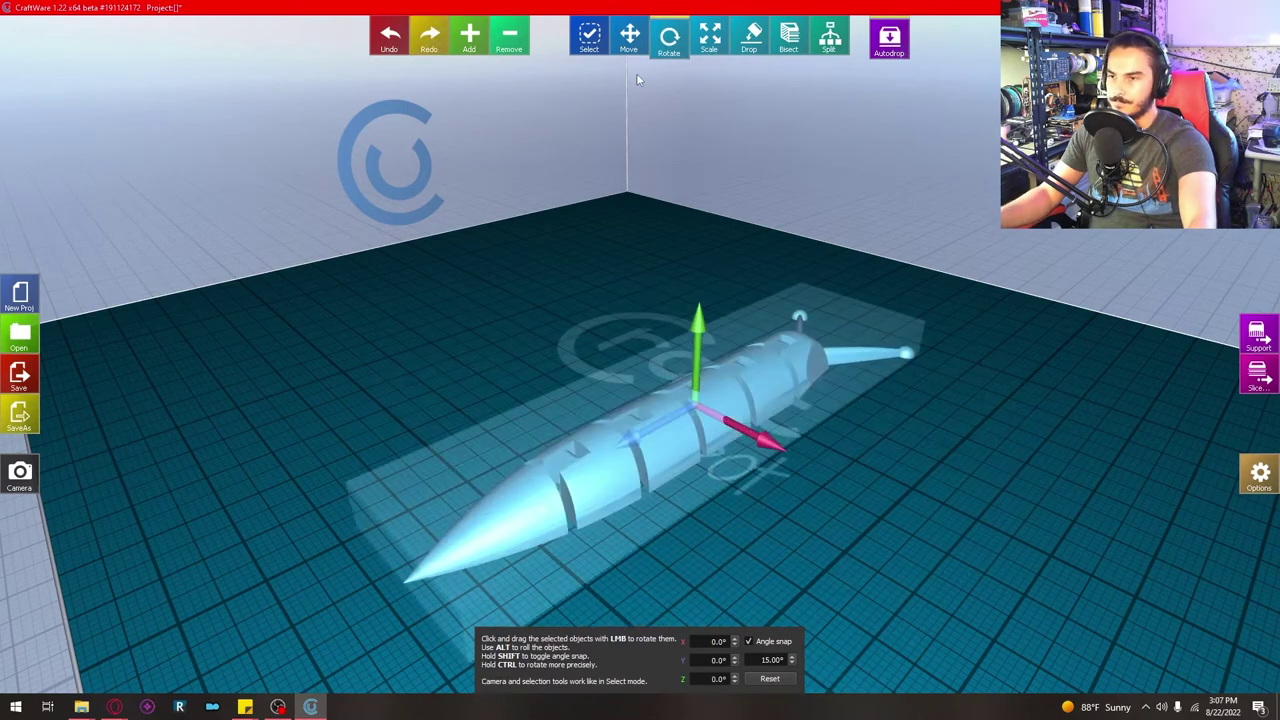
# Step: Check the Scale tool, then try dropping the slug onto a face and undo it
pyautogui.click(710, 36)
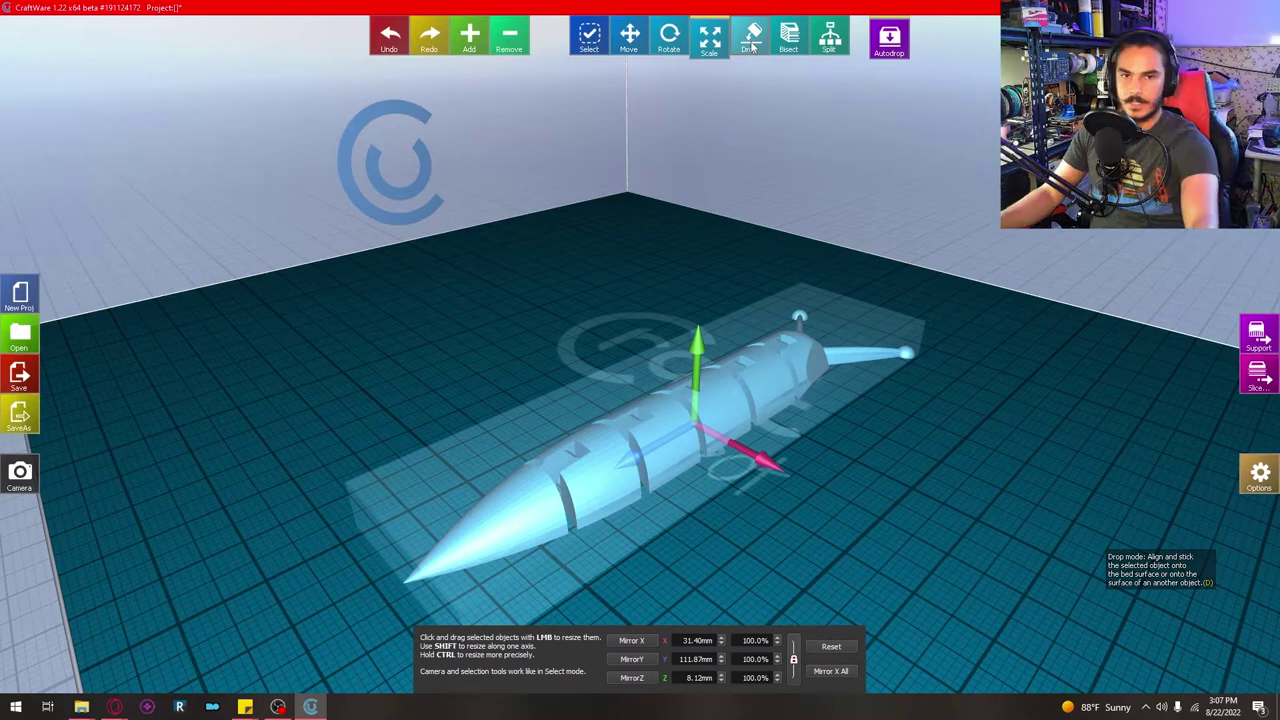
pyautogui.click(750, 46)
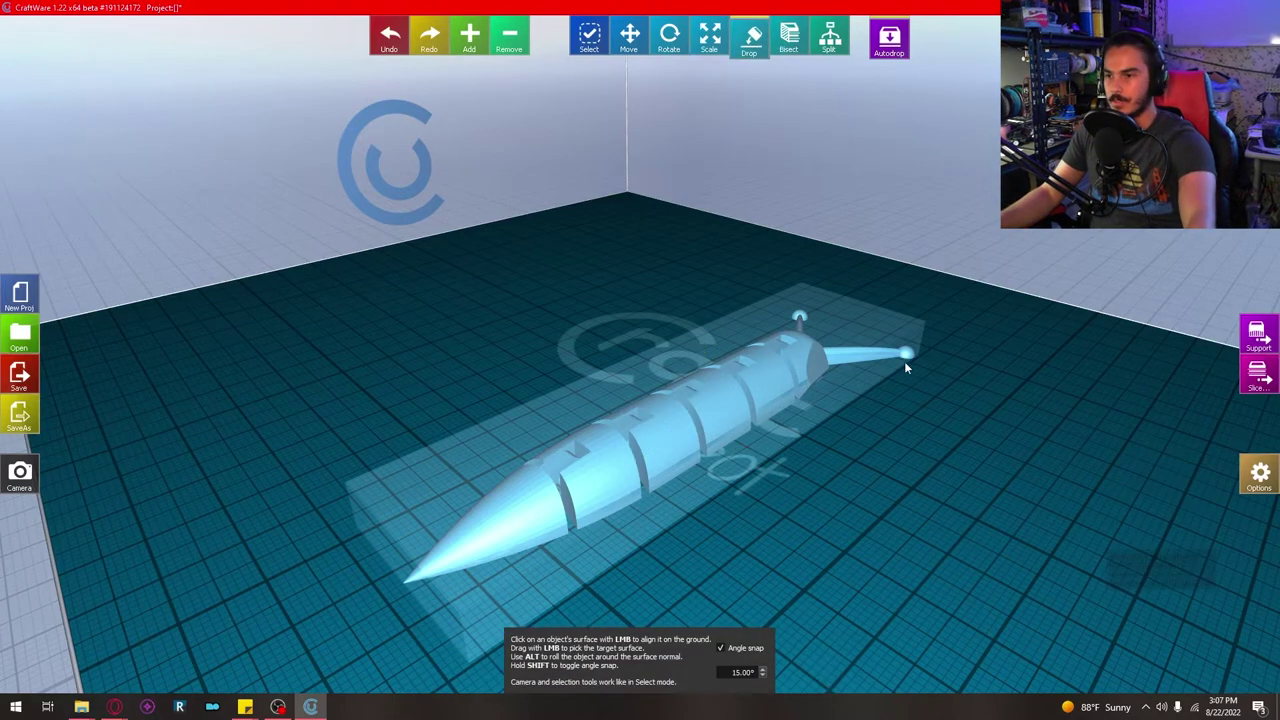
pyautogui.moveTo(906, 365); pyautogui.dragTo(676, 425, button='right')
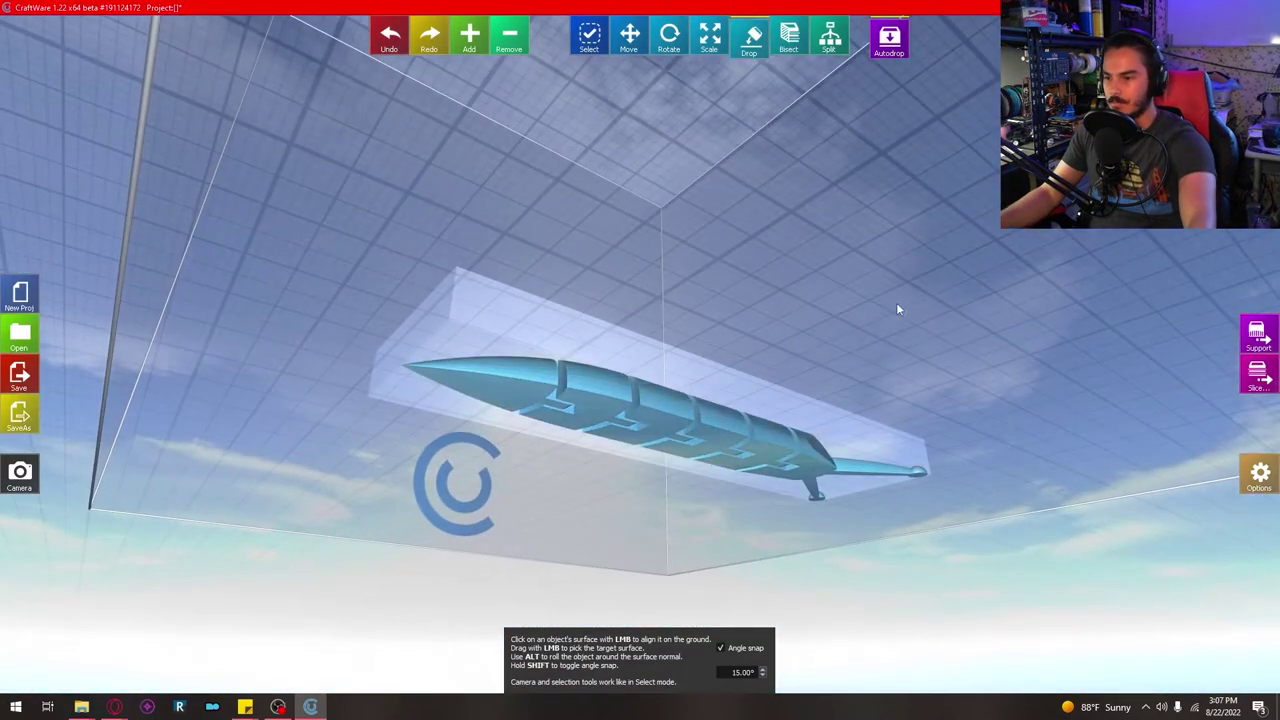
pyautogui.moveTo(922, 272); pyautogui.dragTo(767, 344, button='right')
pyautogui.click(724, 410)
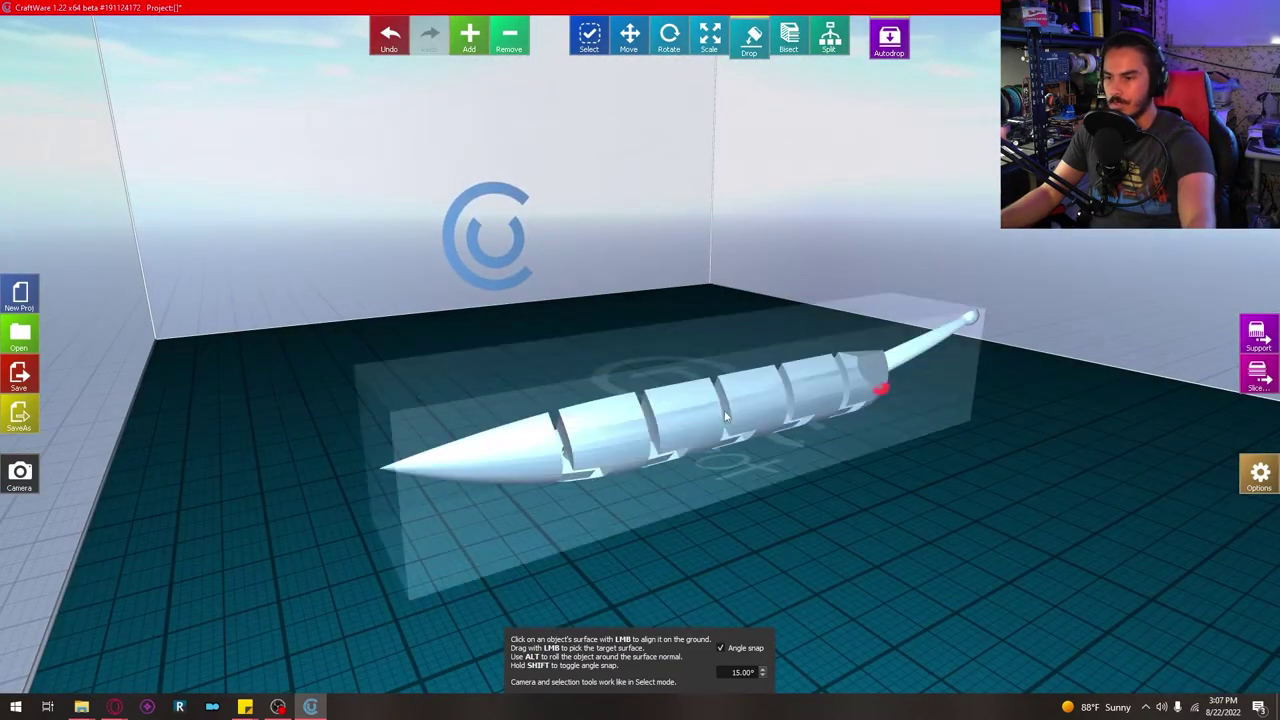
pyautogui.moveTo(755, 457); pyautogui.dragTo(855, 304, button='right')
pyautogui.hotkey('ctrl', 'z')
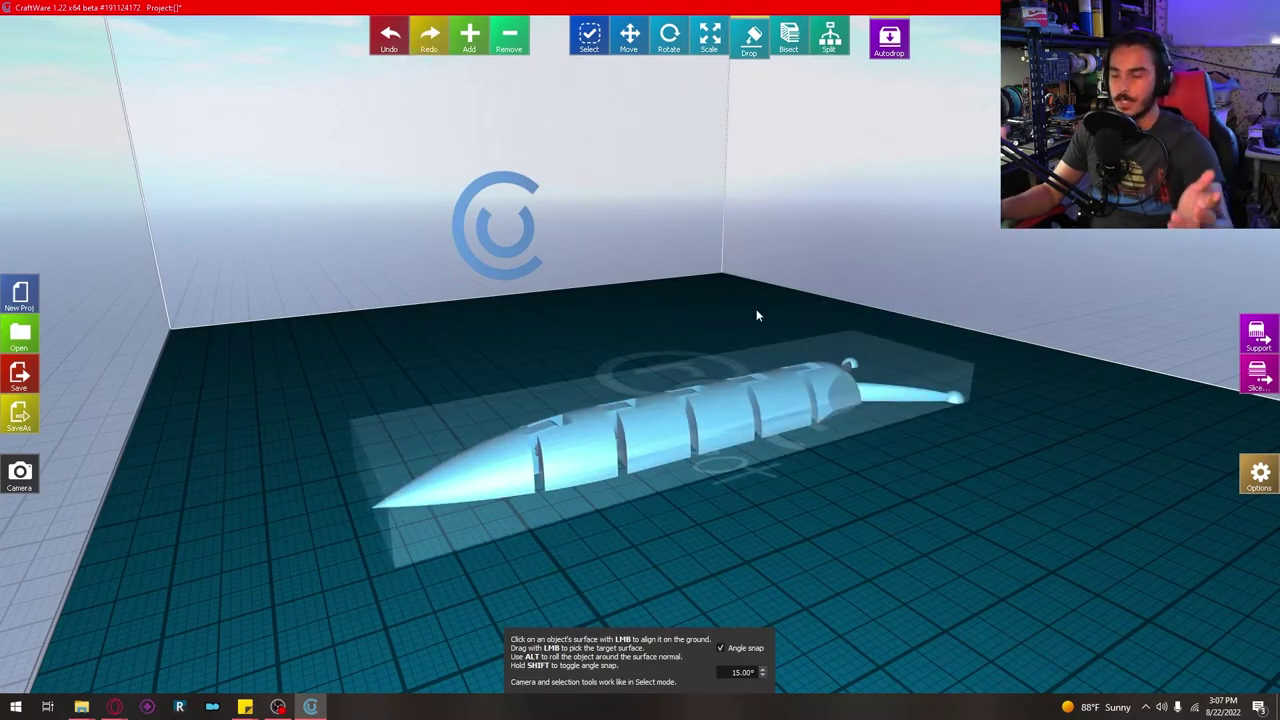
pyautogui.moveTo(781, 144); pyautogui.dragTo(901, 135, button='right')
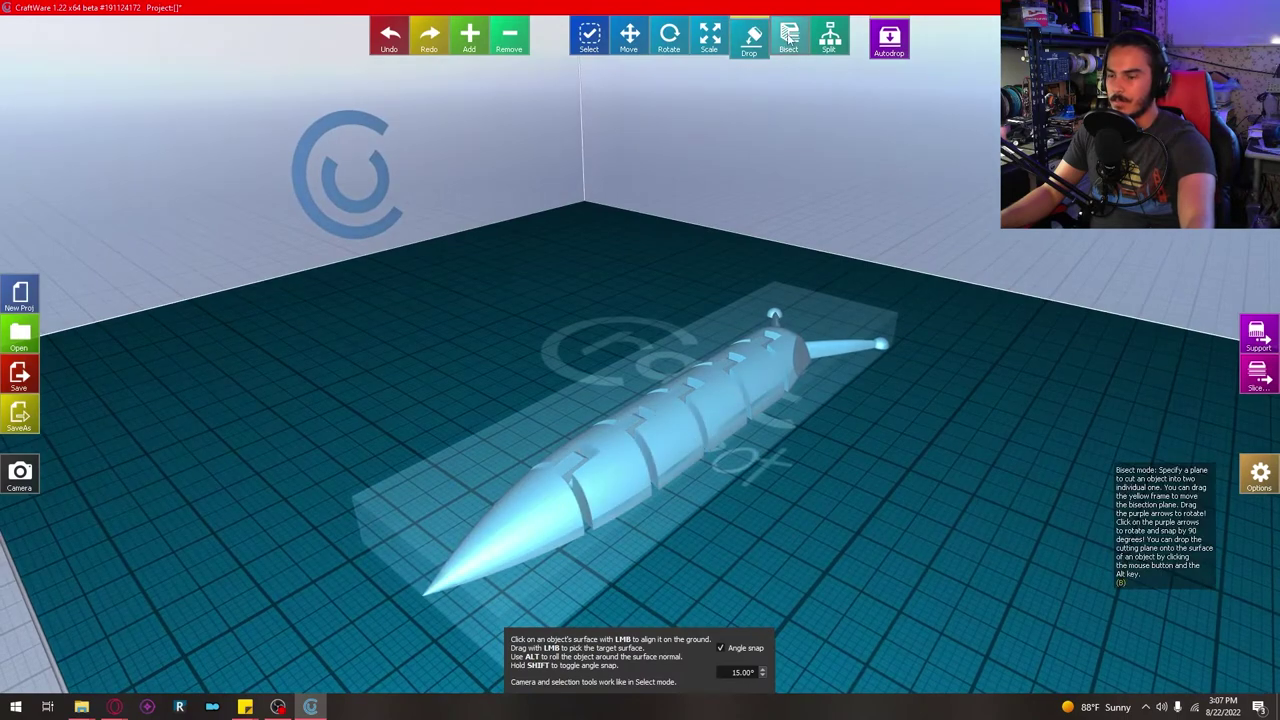
# Step: Preview a Bisect cutting plane sliding along the slug without cutting it
pyautogui.click(789, 37)
pyautogui.moveTo(612, 385); pyautogui.dragTo(725, 309, button='right')
pyautogui.moveTo(588, 552); pyautogui.dragTo(658, 543)
pyautogui.moveTo(476, 459); pyautogui.dragTo(583, 474, button='right')
pyautogui.moveTo(985, 410); pyautogui.dragTo(640, 412, button='right')
# Step: Nudge the slug to a new spot, leaving it at 0.0 mm on X, Y and Z
pyautogui.click(629, 37)
pyautogui.moveTo(910, 341); pyautogui.dragTo(599, 381, button='right')
pyautogui.moveTo(599, 381); pyautogui.dragTo(621, 385)
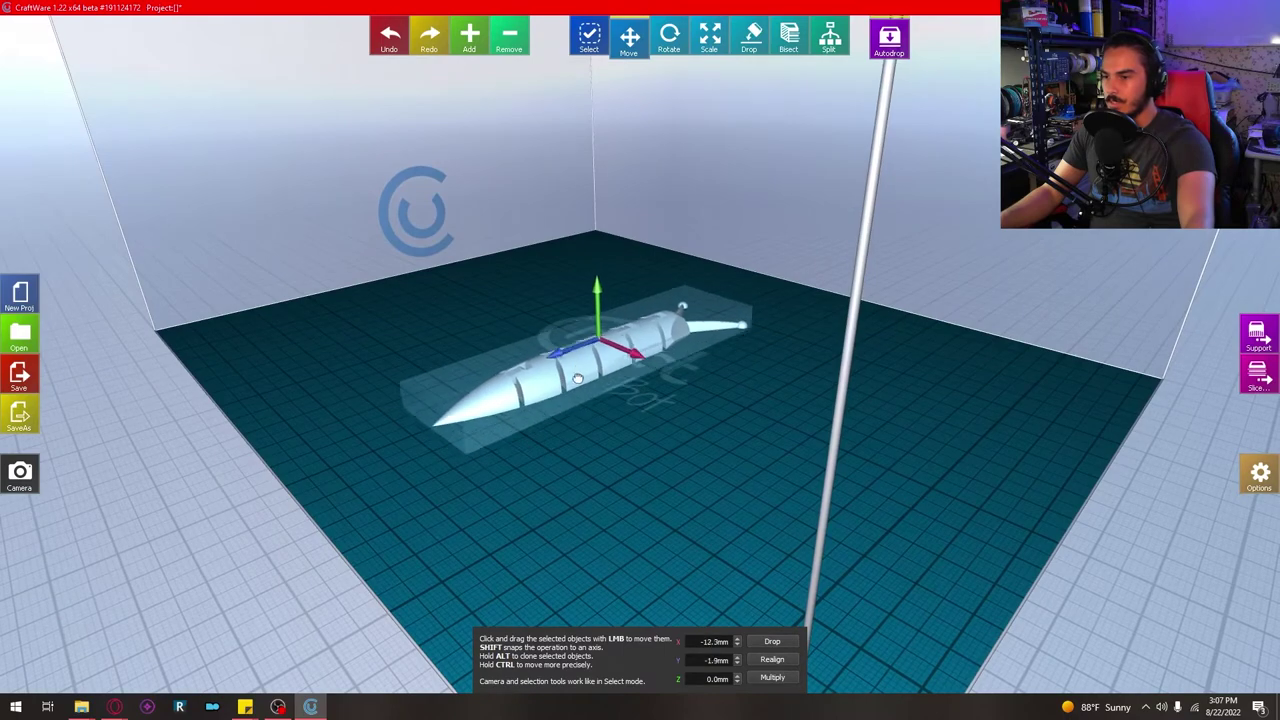
pyautogui.moveTo(621, 385); pyautogui.dragTo(590, 323, button='right')
pyautogui.scroll(2, 544, 302)
pyautogui.scroll(3, 600, 332)
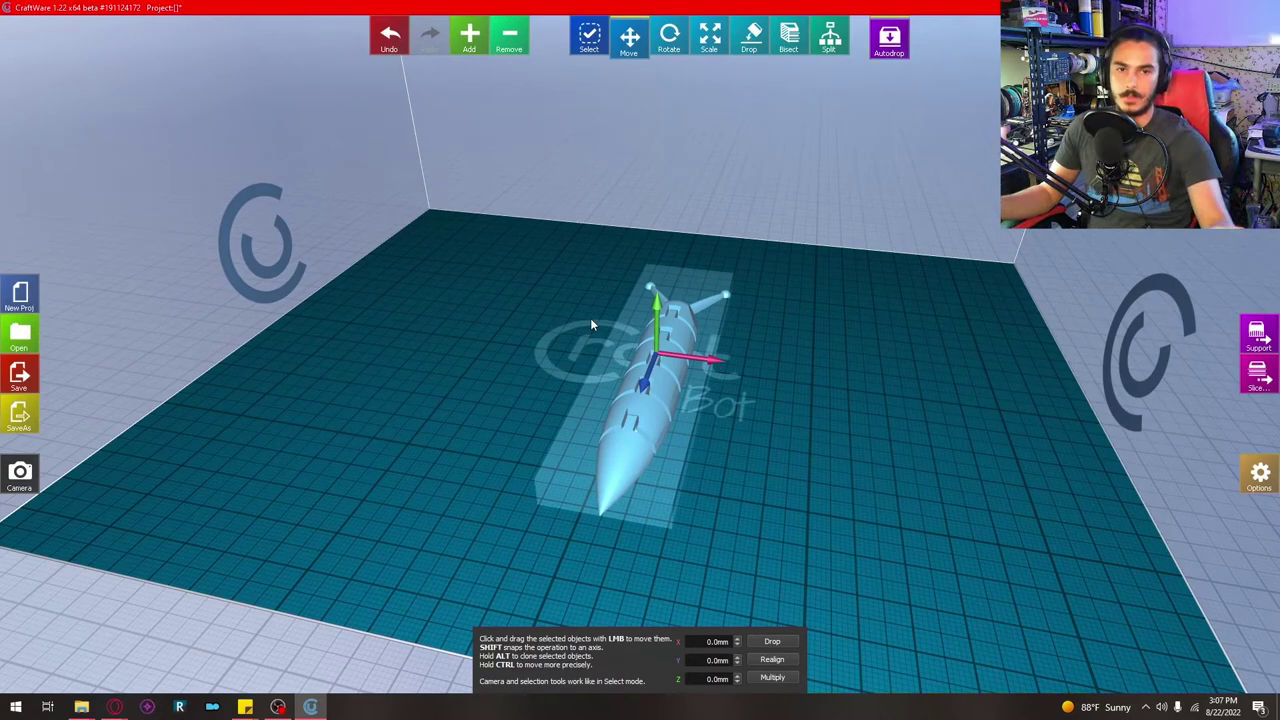
# Step: Rotate the slug so it stands nearly upright on its tail end
pyautogui.click(1257, 335)
pyautogui.moveTo(930, 390); pyautogui.dragTo(789, 358, button='right')
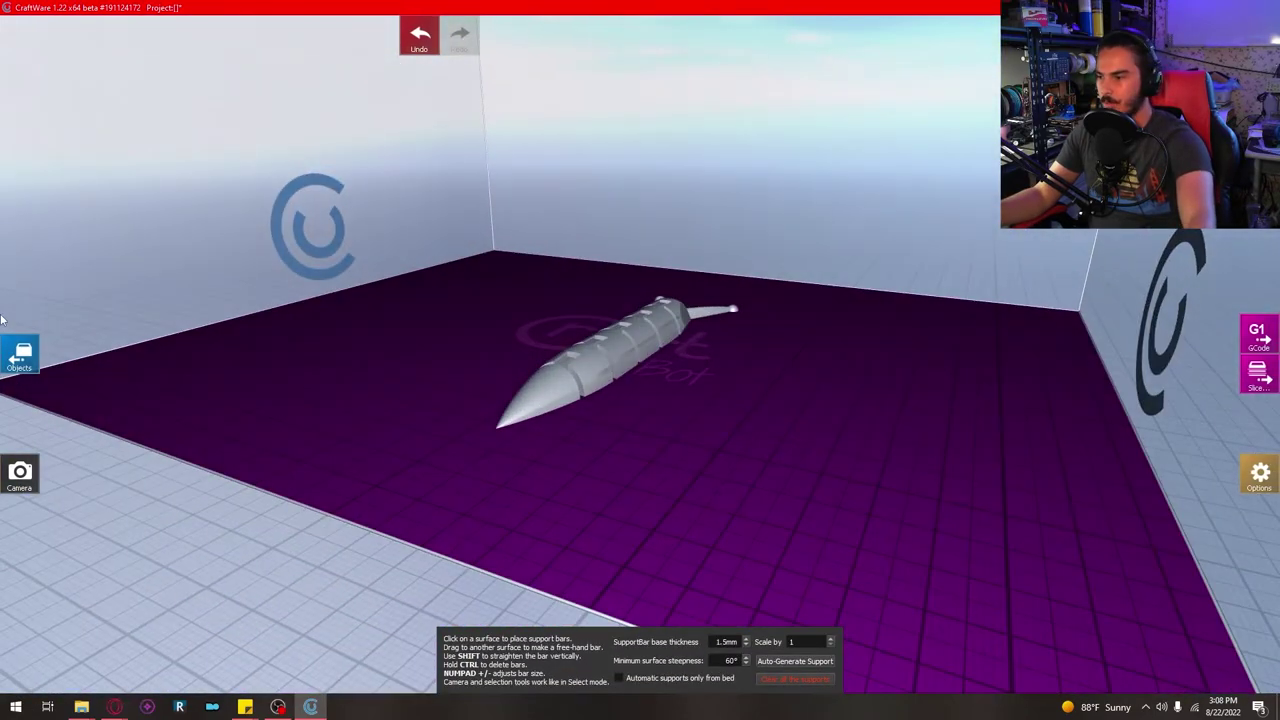
pyautogui.click(19, 352)
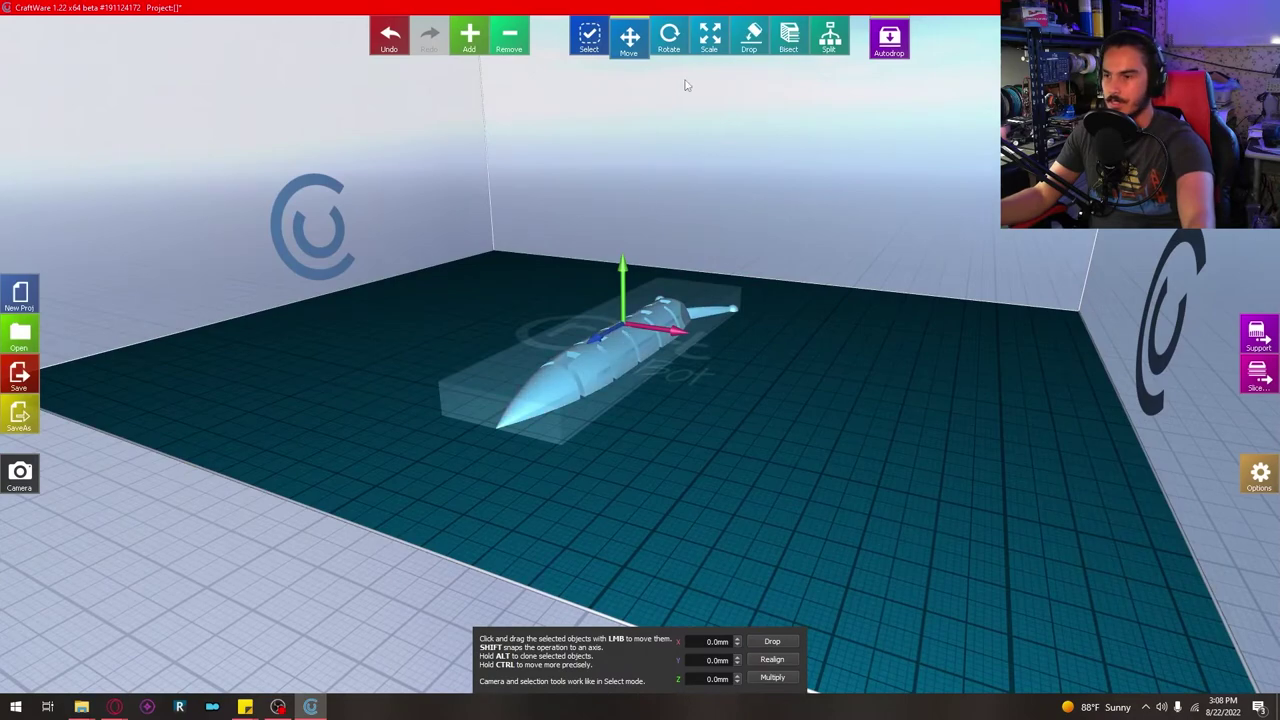
pyautogui.click(669, 37)
pyautogui.moveTo(655, 346); pyautogui.dragTo(1032, 281)
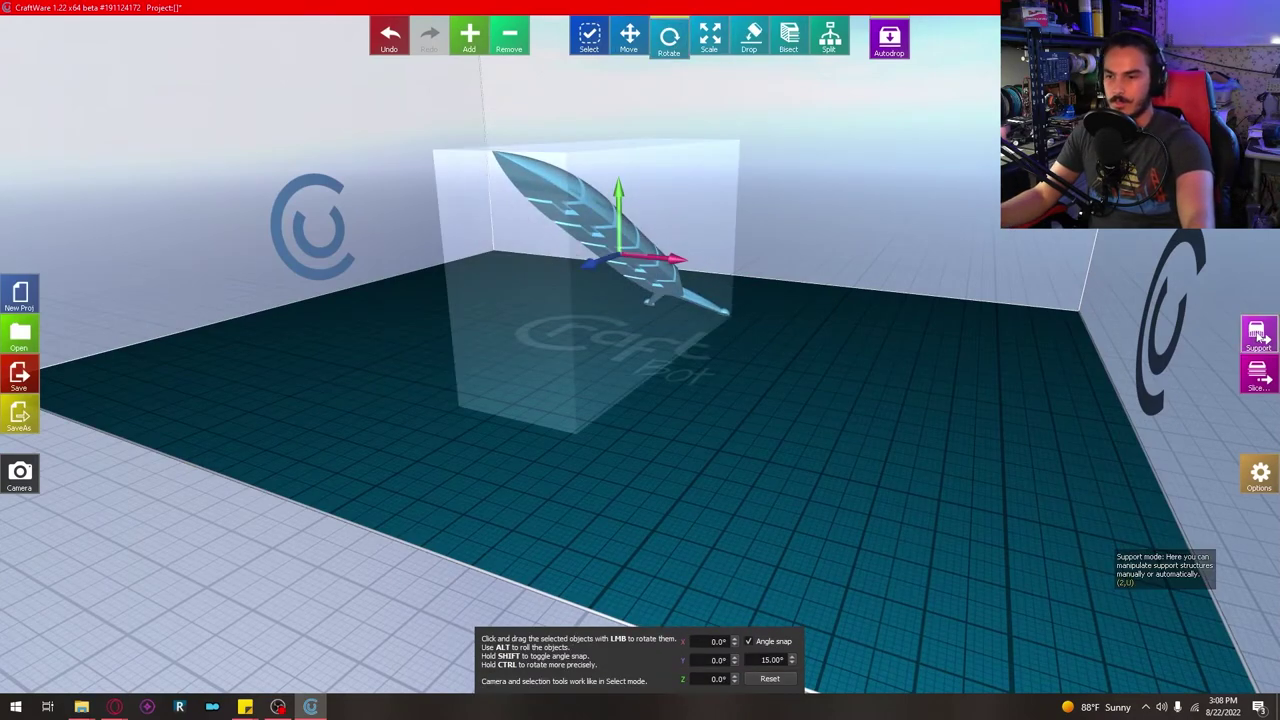
# Step: In support editing, place four trial support bars under the slug, then undo them
pyautogui.click(1257, 335)
pyautogui.moveTo(826, 367); pyautogui.dragTo(785, 385, button='right')
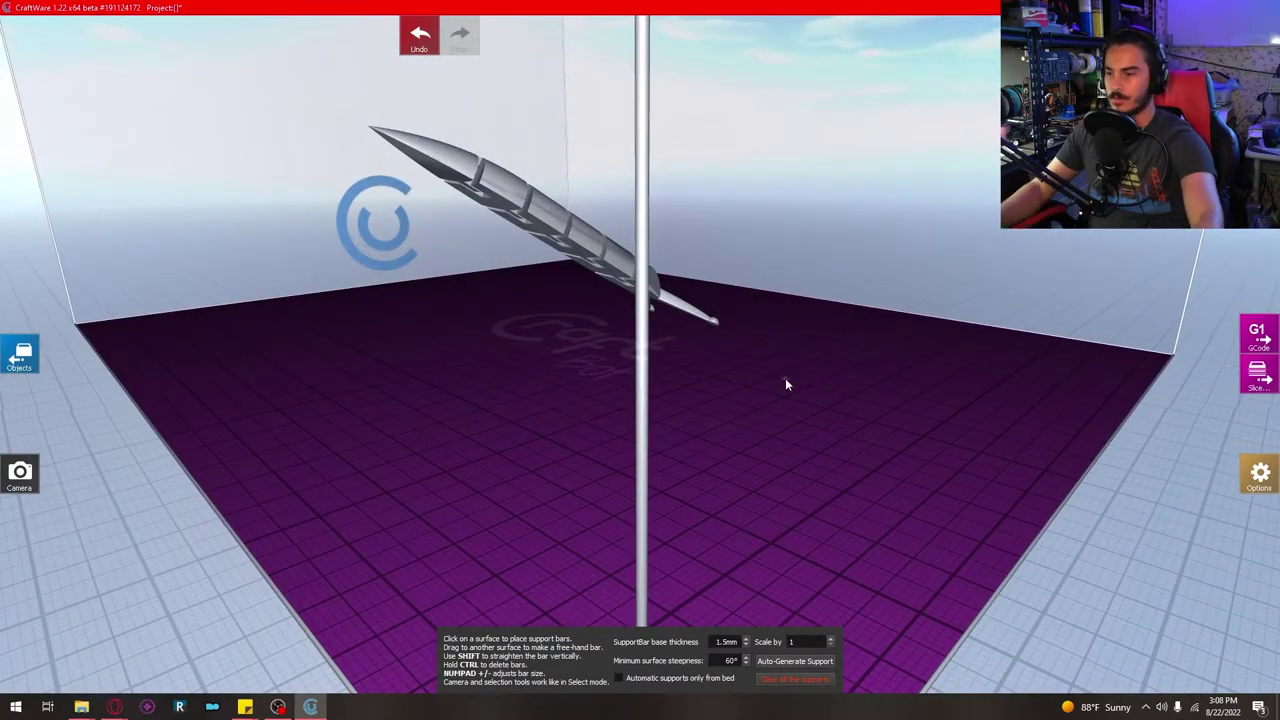
pyautogui.moveTo(528, 371); pyautogui.dragTo(920, 434, button='right')
pyautogui.click(617, 123)
pyautogui.click(650, 150)
pyautogui.click(690, 210)
pyautogui.click(702, 230)
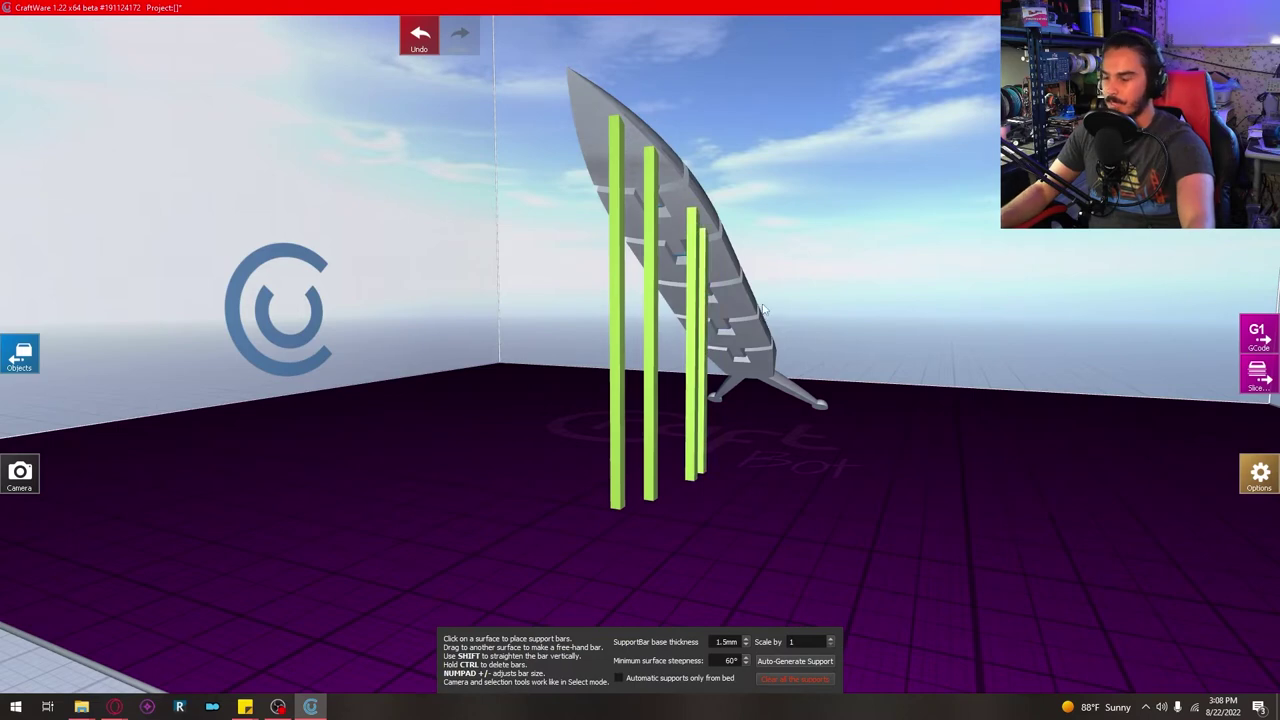
pyautogui.hotkey('ctrl', 'z')
pyautogui.hotkey('ctrl', 'z')
pyautogui.hotkey('ctrl', 'z')
pyautogui.hotkey('ctrl', 'z')
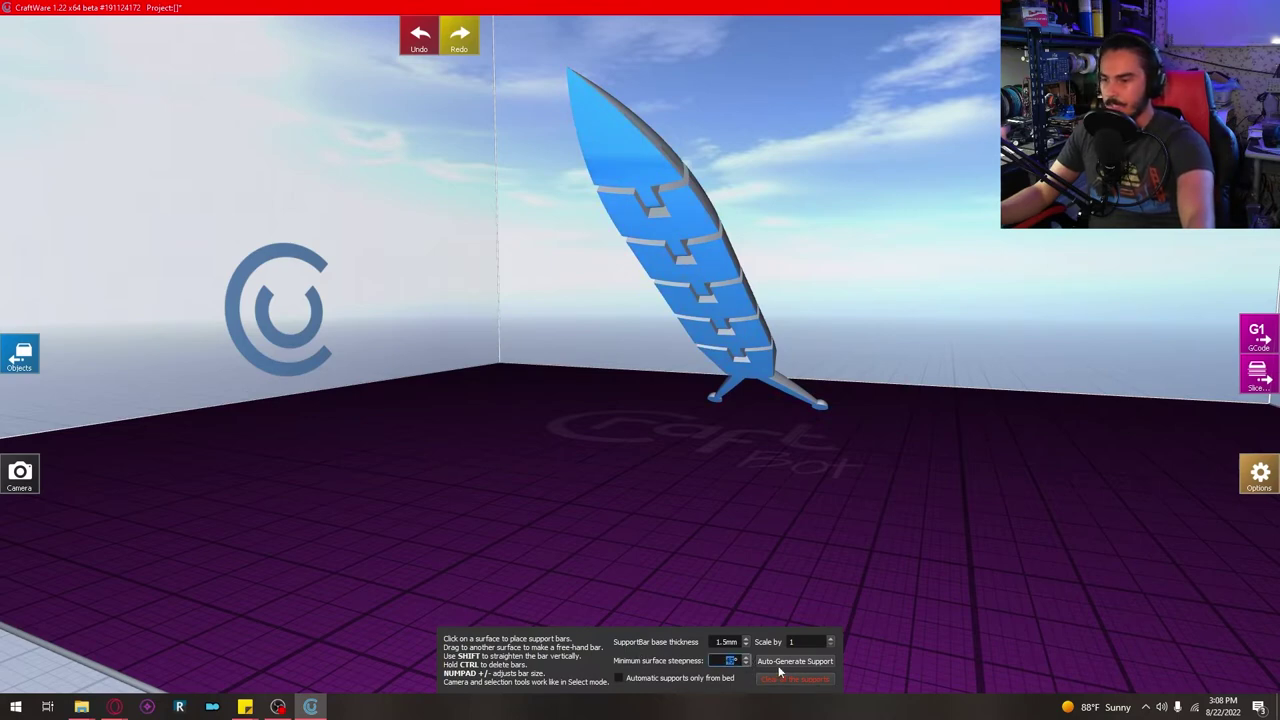
# Step: Auto-generate supports under the slug and inspect them from several angles
pyautogui.click(790, 661)
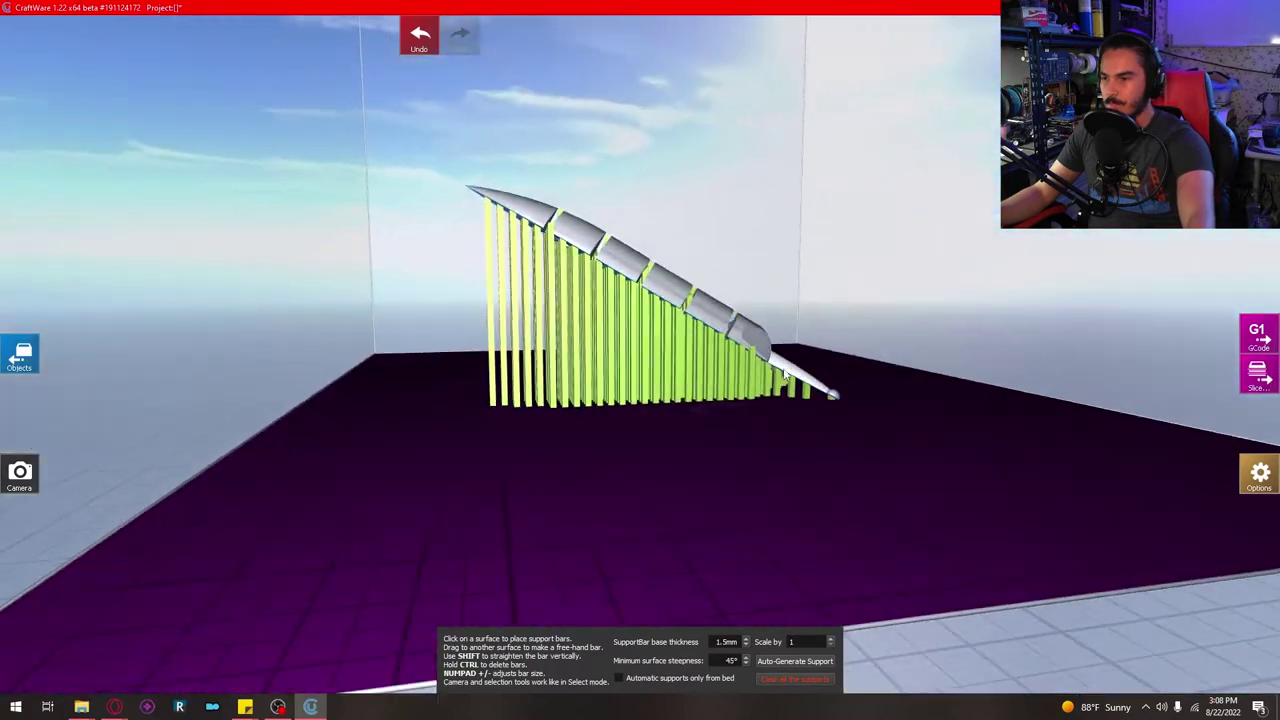
pyautogui.moveTo(749, 420); pyautogui.dragTo(836, 376, button='right')
pyautogui.scroll(4, 502, 456)
pyautogui.scroll(-4, 502, 456)
pyautogui.scroll(4, 399, 393)
pyautogui.moveTo(399, 393); pyautogui.dragTo(787, 227, button='right')
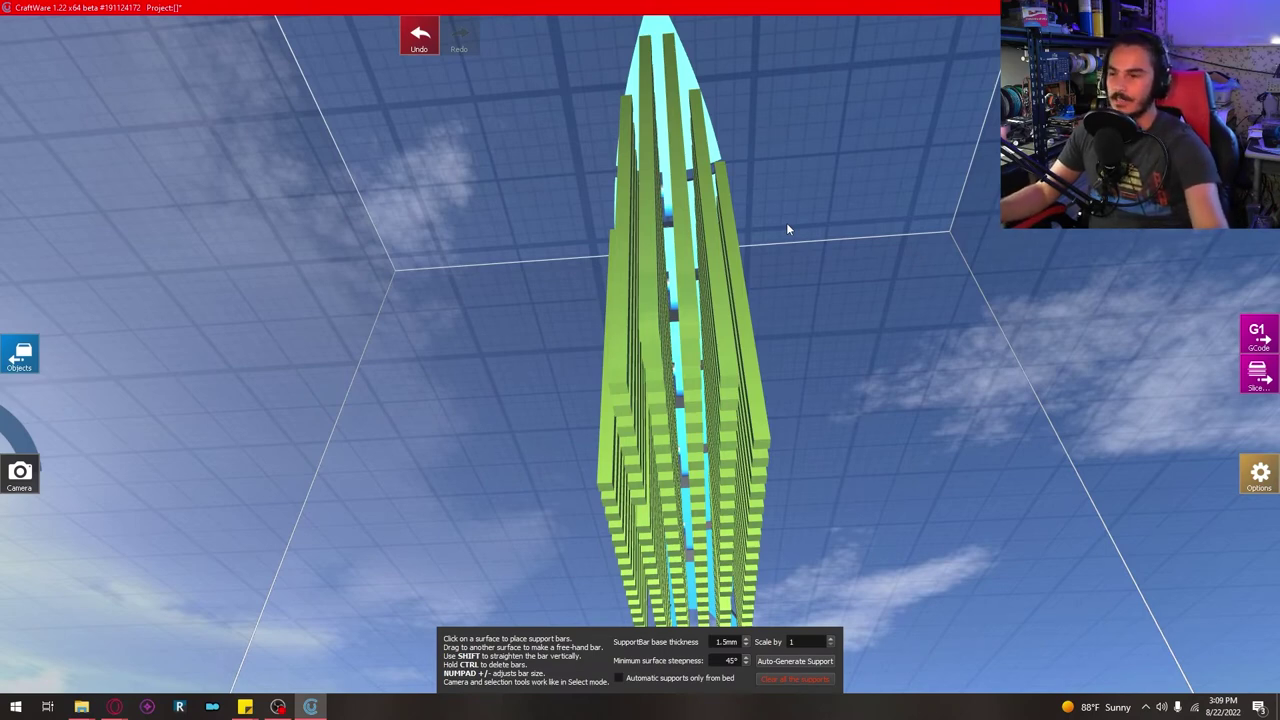
pyautogui.moveTo(800, 229); pyautogui.dragTo(607, 243, button='right')
# Step: Hand-place a support bar at the model's edge, then remove bars near the top
pyautogui.click(609, 242)
pyautogui.moveTo(923, 291); pyautogui.dragTo(720, 258, button='right')
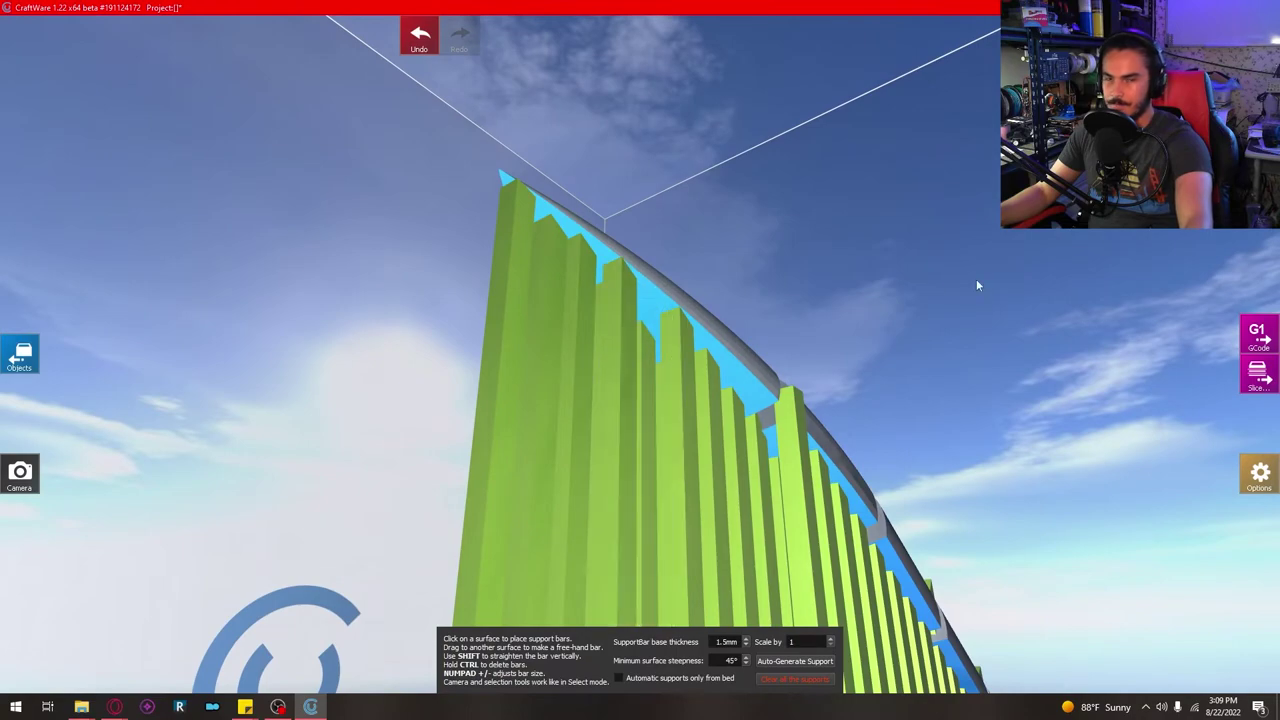
pyautogui.moveTo(934, 283); pyautogui.dragTo(893, 270, button='right')
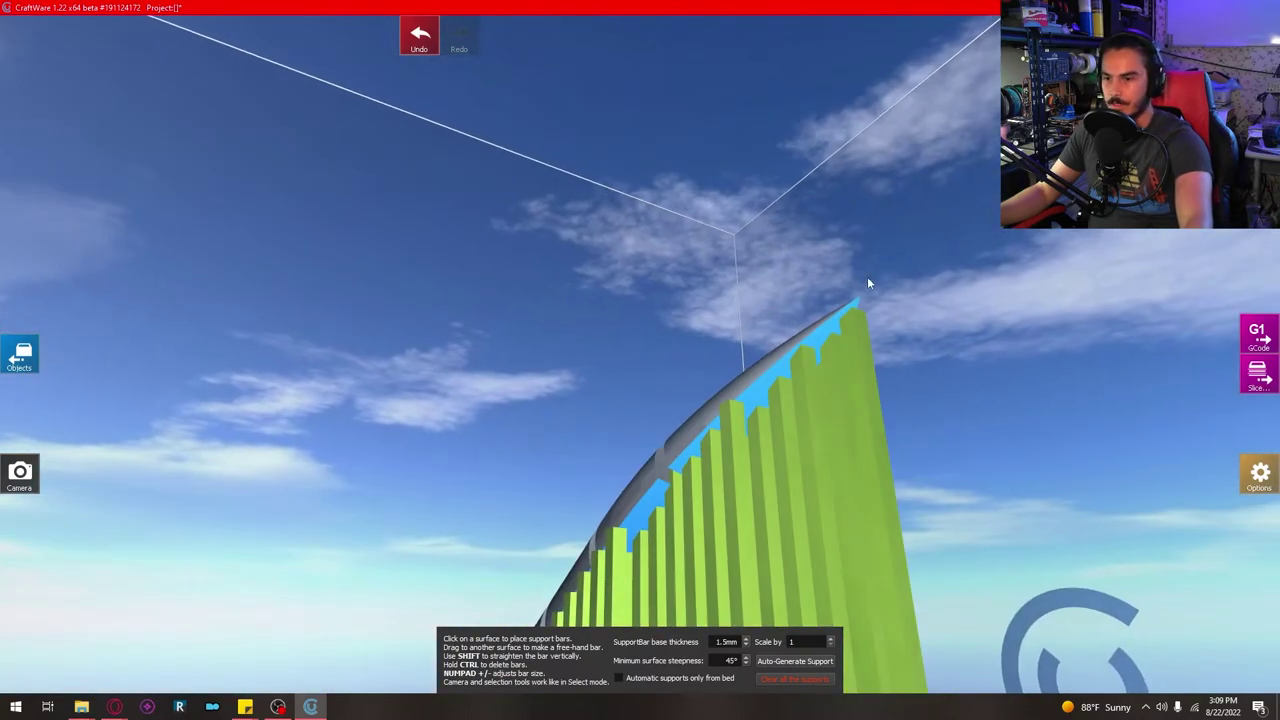
pyautogui.keyDown('ctrl'); pyautogui.click(795, 355); pyautogui.keyUp('ctrl')
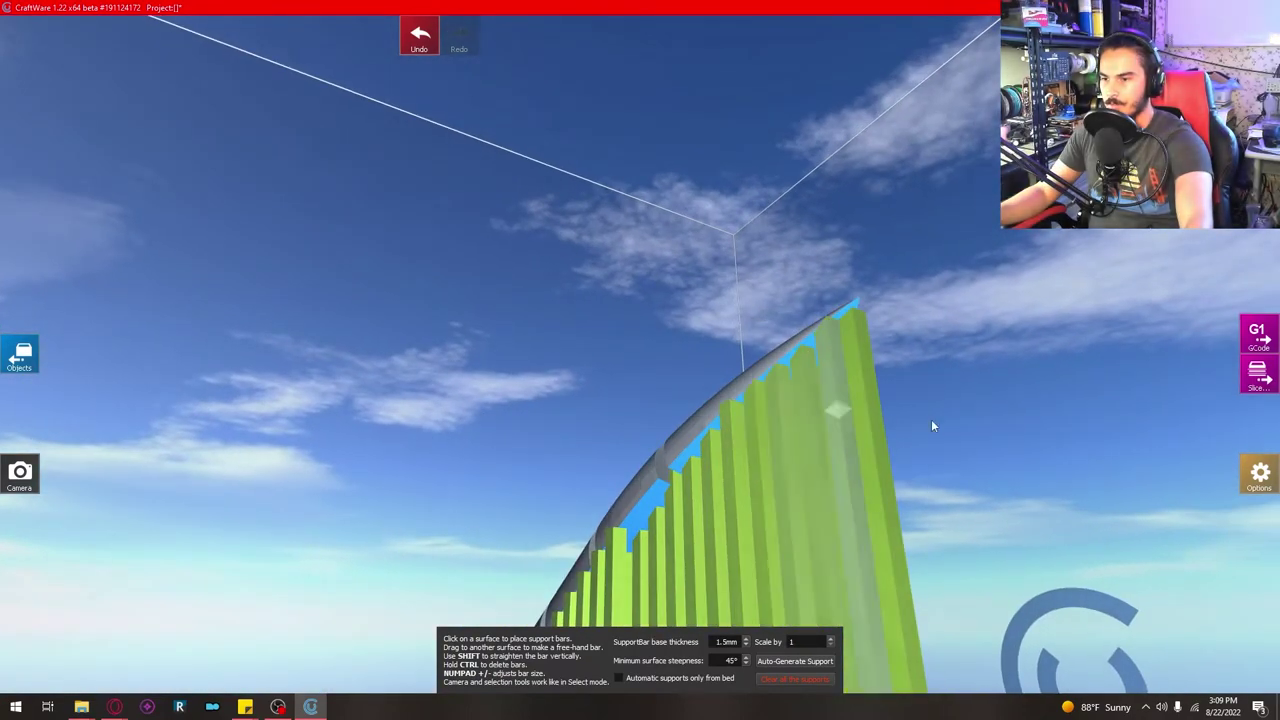
pyautogui.moveTo(961, 417); pyautogui.dragTo(770, 600, button='right')
pyautogui.scroll(-5, 842, 420)
# Step: Set support bar base thickness to 0.5 mm, generate and inspect supports, then clear them
pyautogui.click(795, 679)
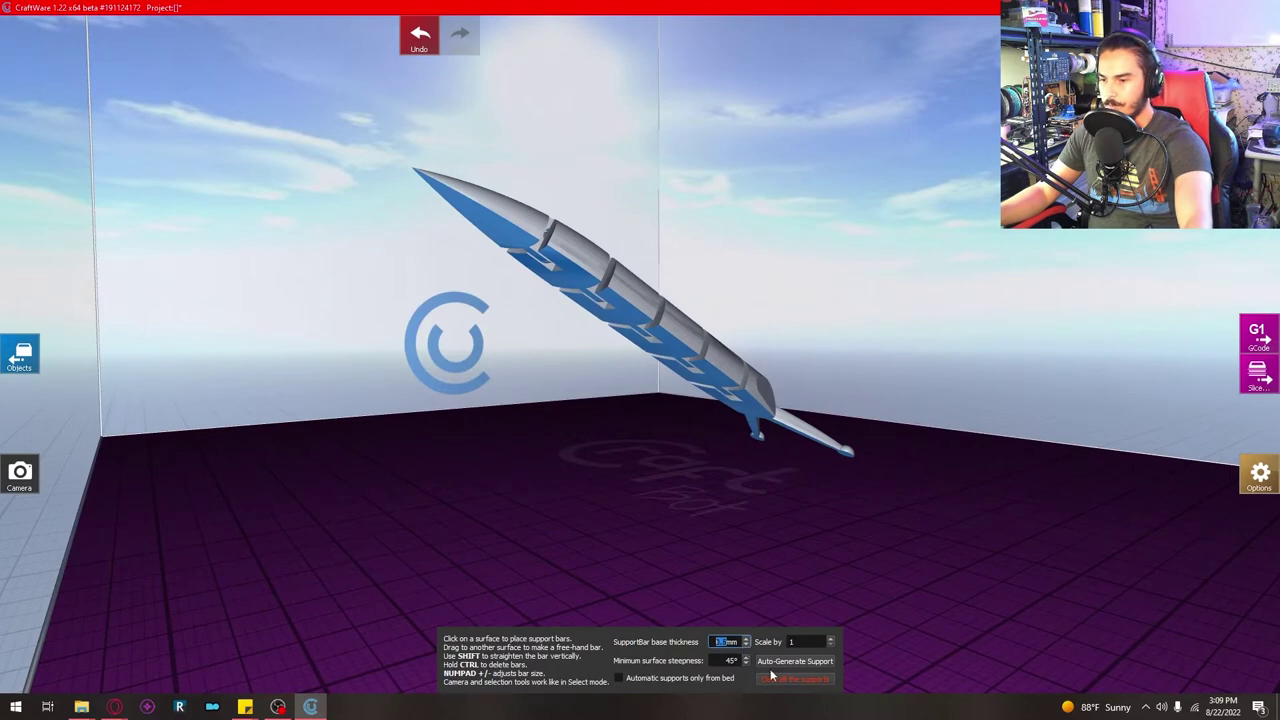
pyautogui.press('Return')
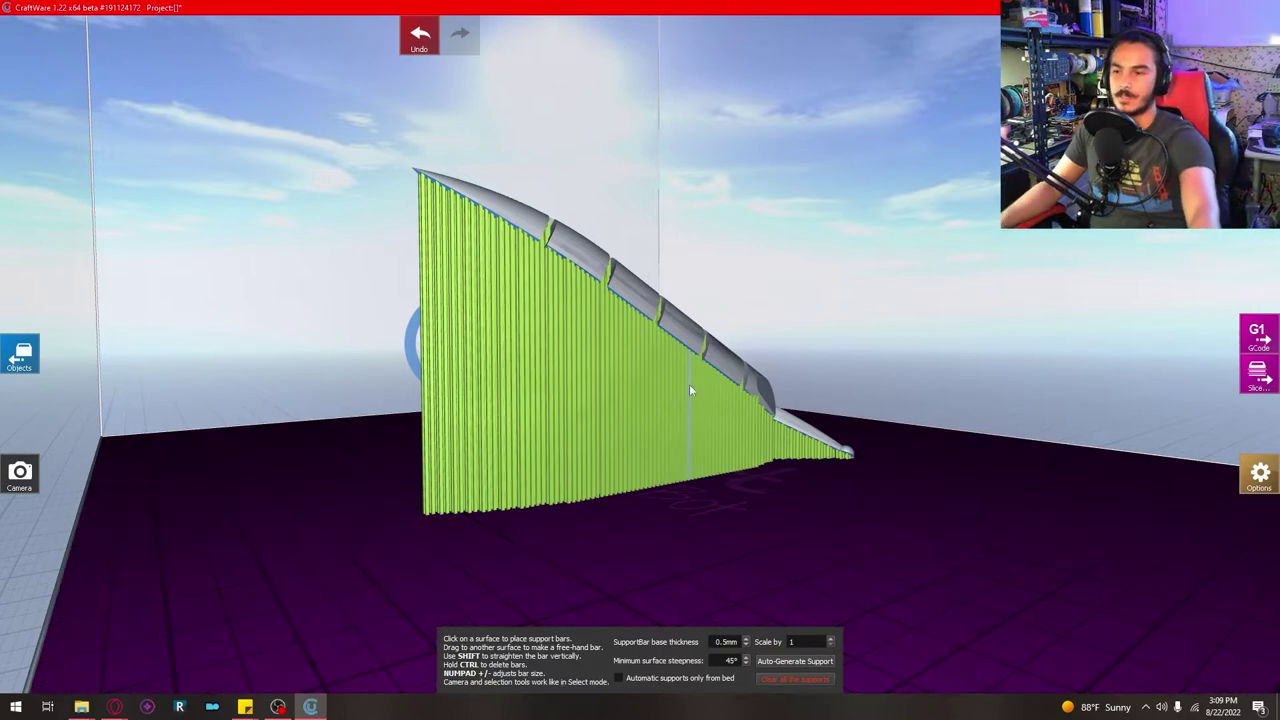
pyautogui.moveTo(677, 375); pyautogui.dragTo(813, 622, button='right')
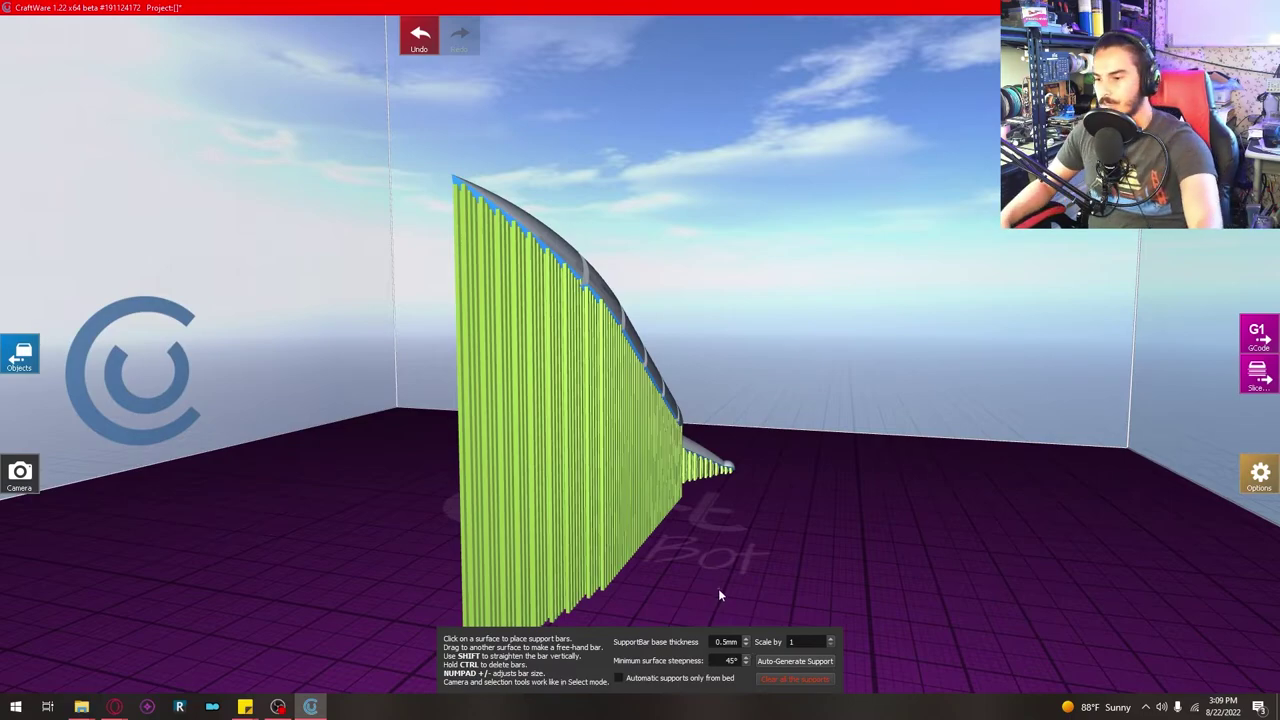
pyautogui.moveTo(732, 601); pyautogui.dragTo(837, 543, button='right')
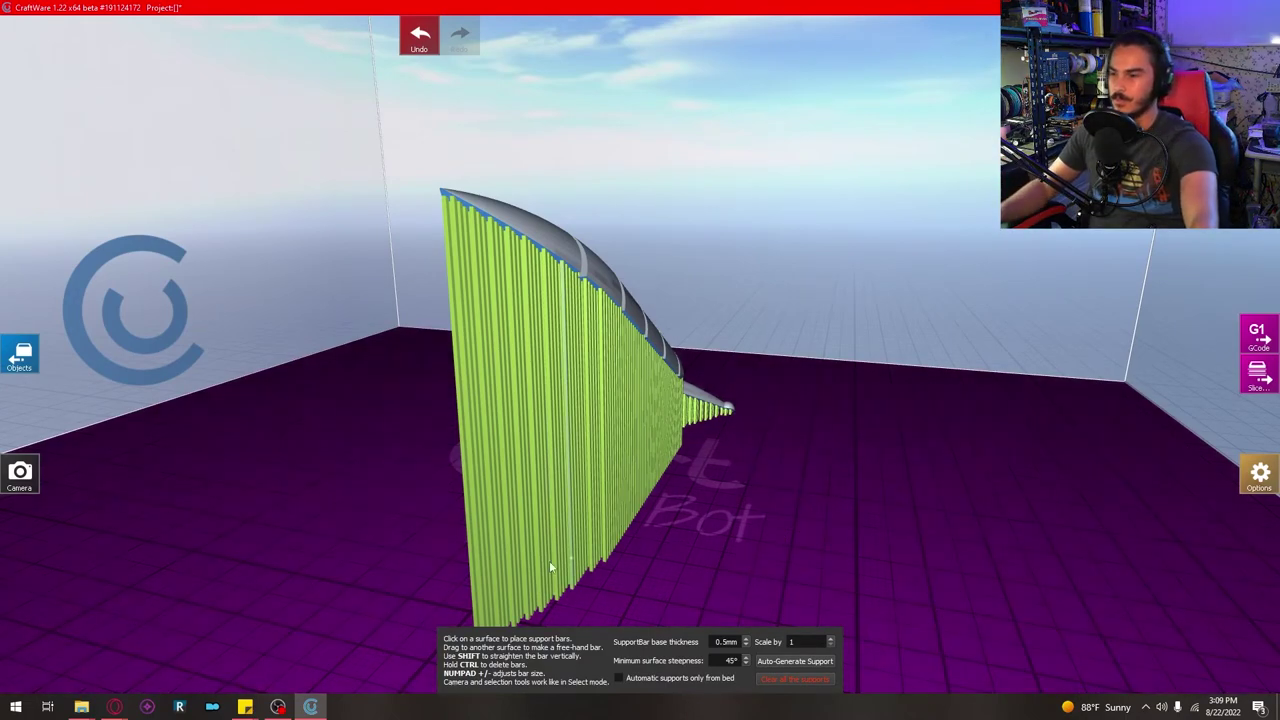
pyautogui.moveTo(550, 567); pyautogui.dragTo(829, 551, button='right')
pyautogui.click(800, 680)
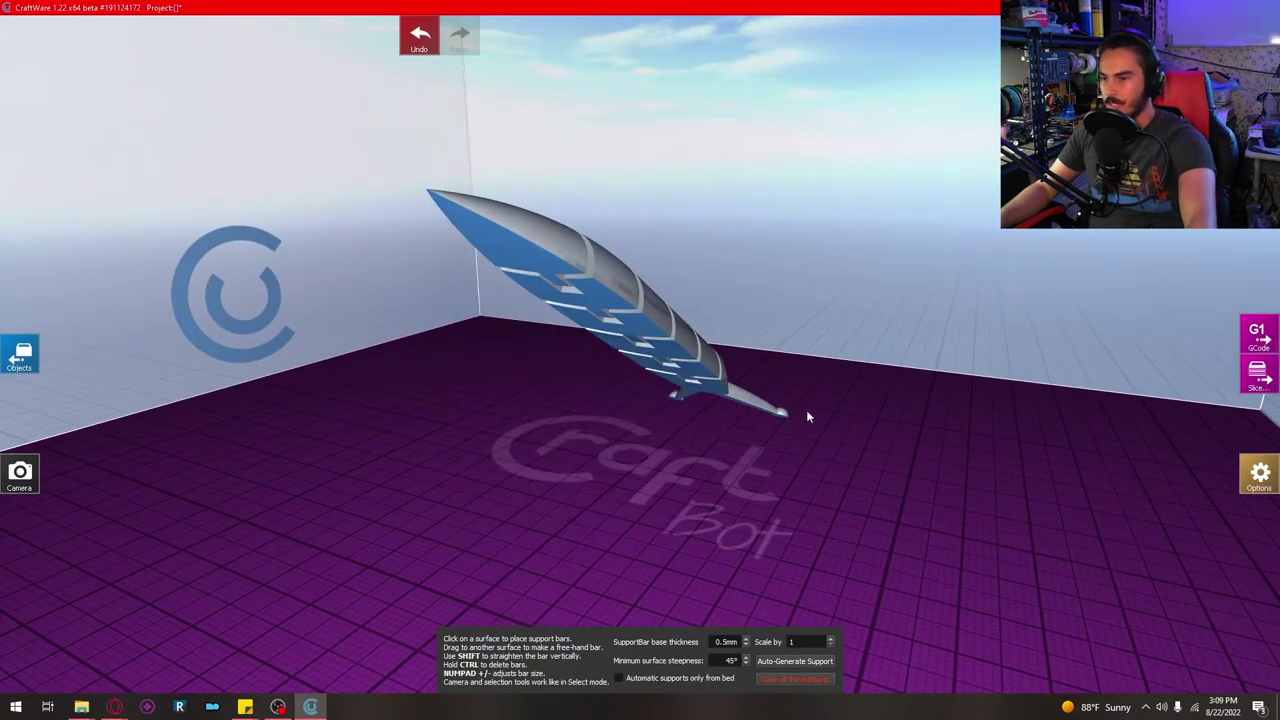
pyautogui.moveTo(784, 418); pyautogui.dragTo(790, 600, button='right')
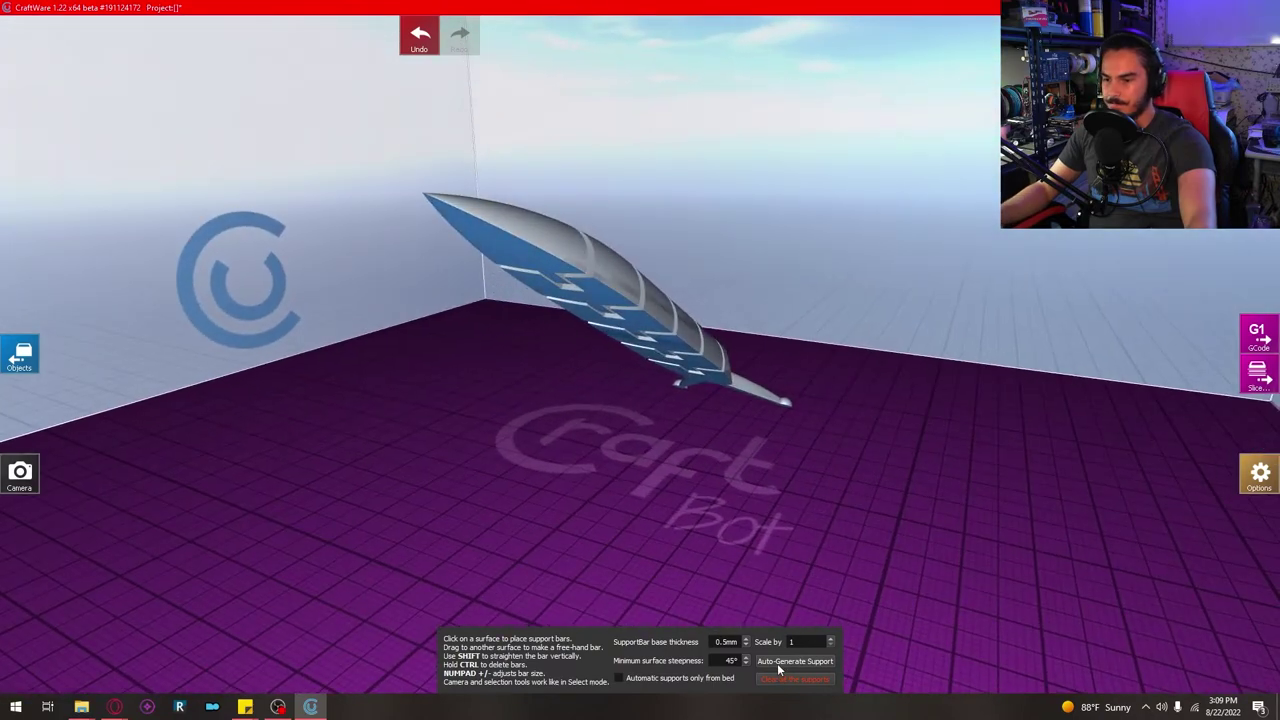
# Step: Drop the slug flat onto its side with the Drop tool, then return to support editing
pyautogui.press('1')
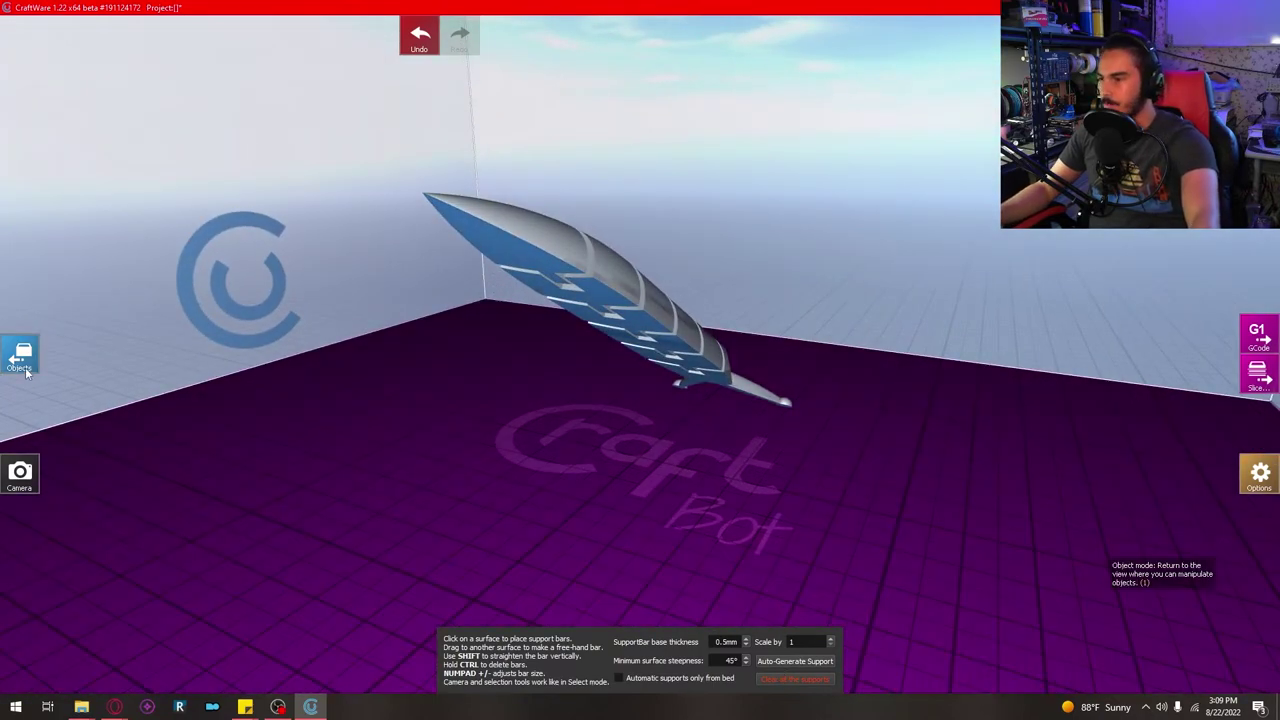
pyautogui.click(749, 38)
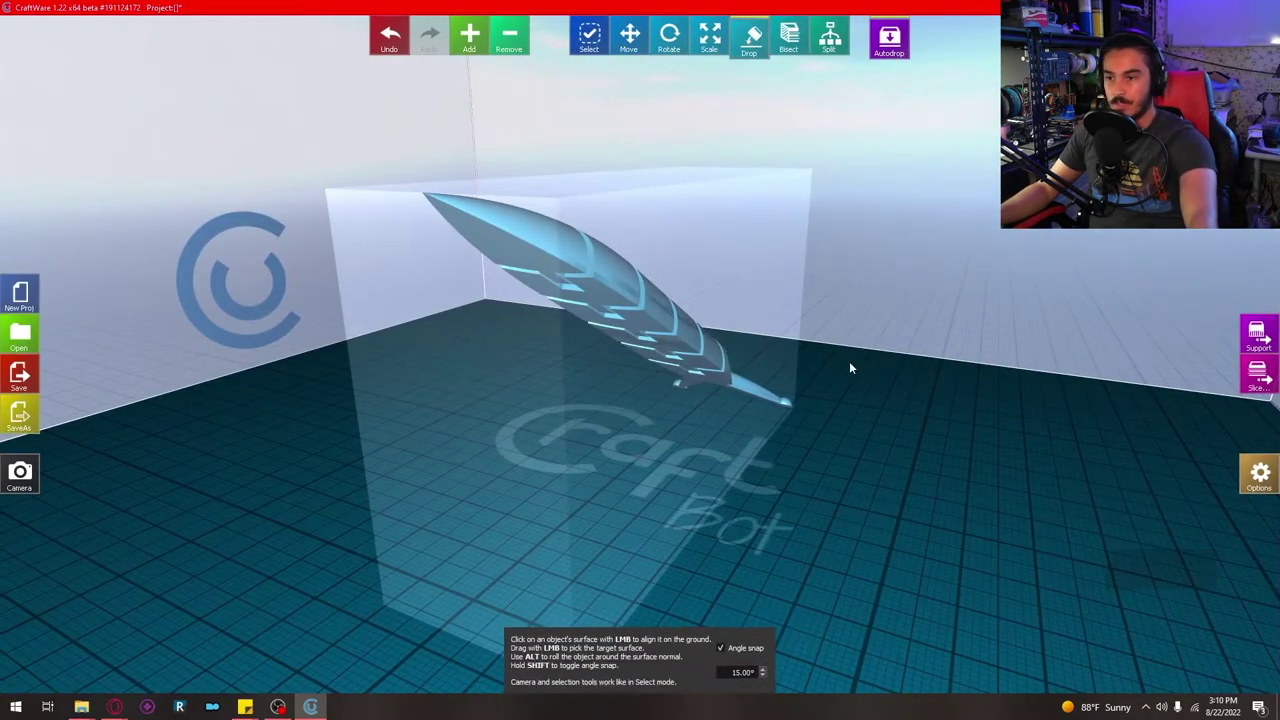
pyautogui.moveTo(850, 372); pyautogui.dragTo(866, 352, button='right')
pyautogui.click(523, 268)
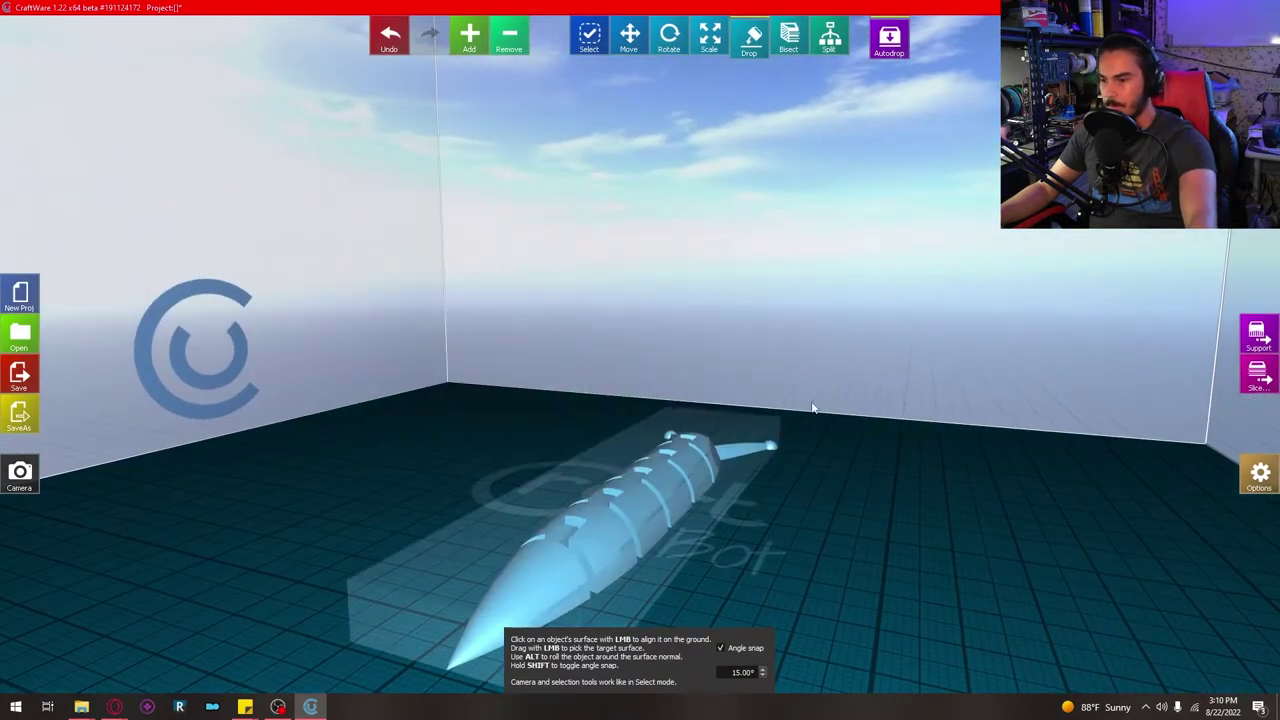
pyautogui.moveTo(806, 417); pyautogui.dragTo(788, 449, button='right')
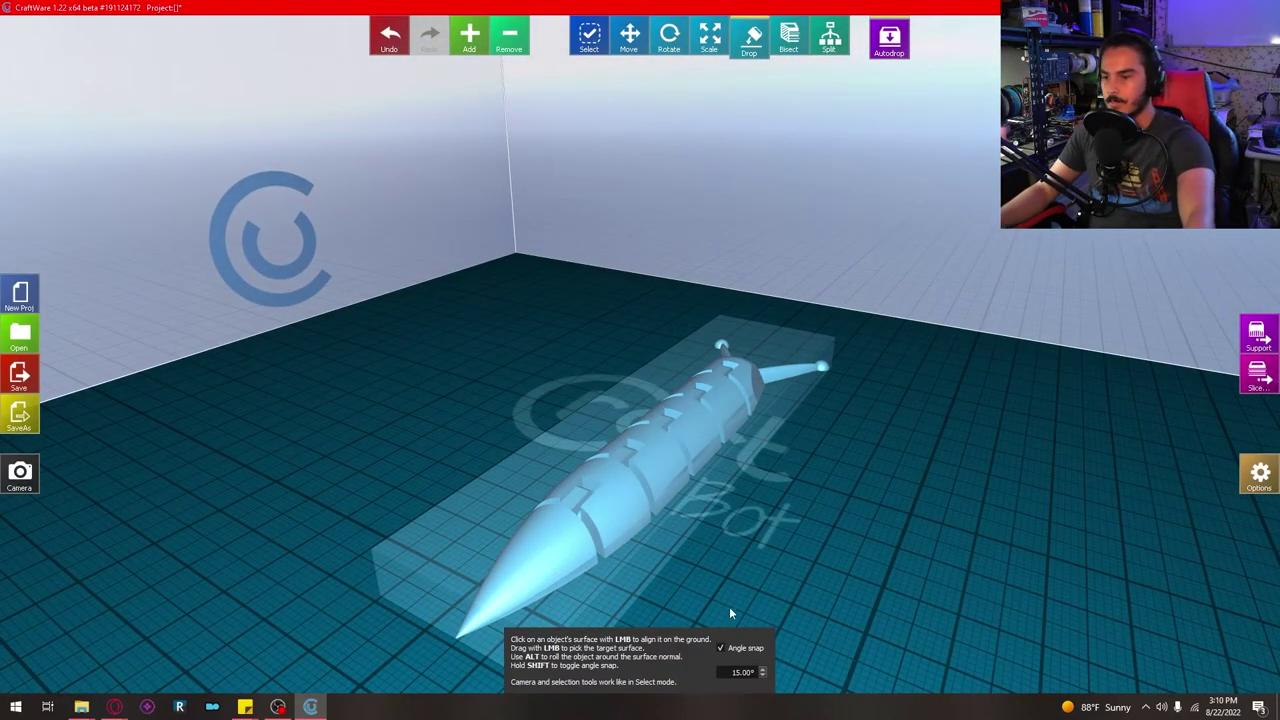
pyautogui.click(1257, 335)
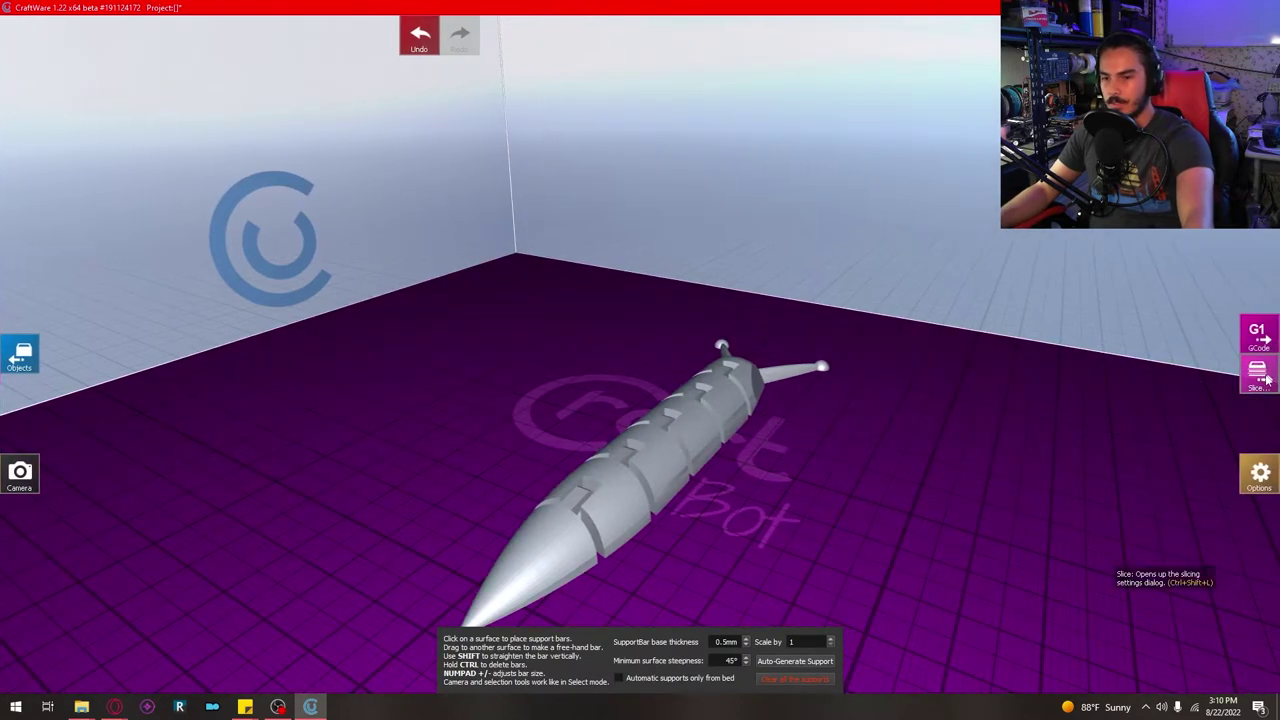
# Step: Open the Slice dialog in Easy mode, answering the preset-change prompt
pyautogui.click(1255, 375)
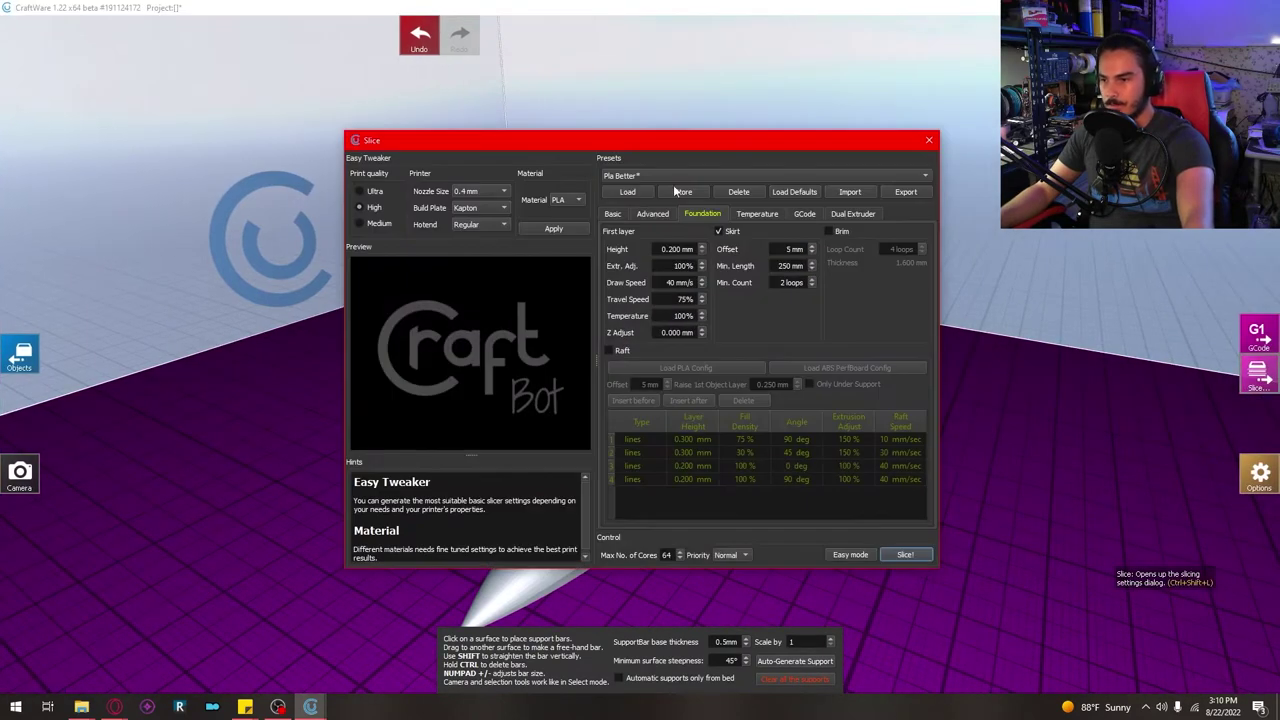
pyautogui.click(849, 555)
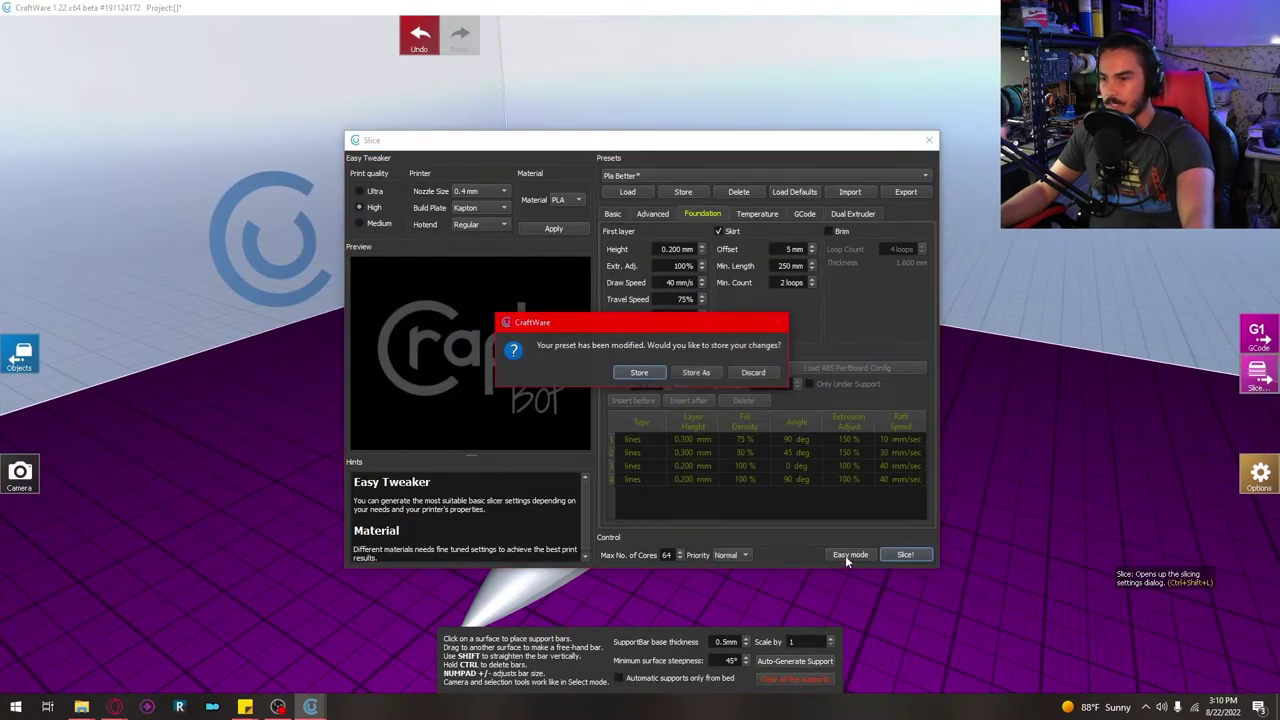
pyautogui.click(637, 373)
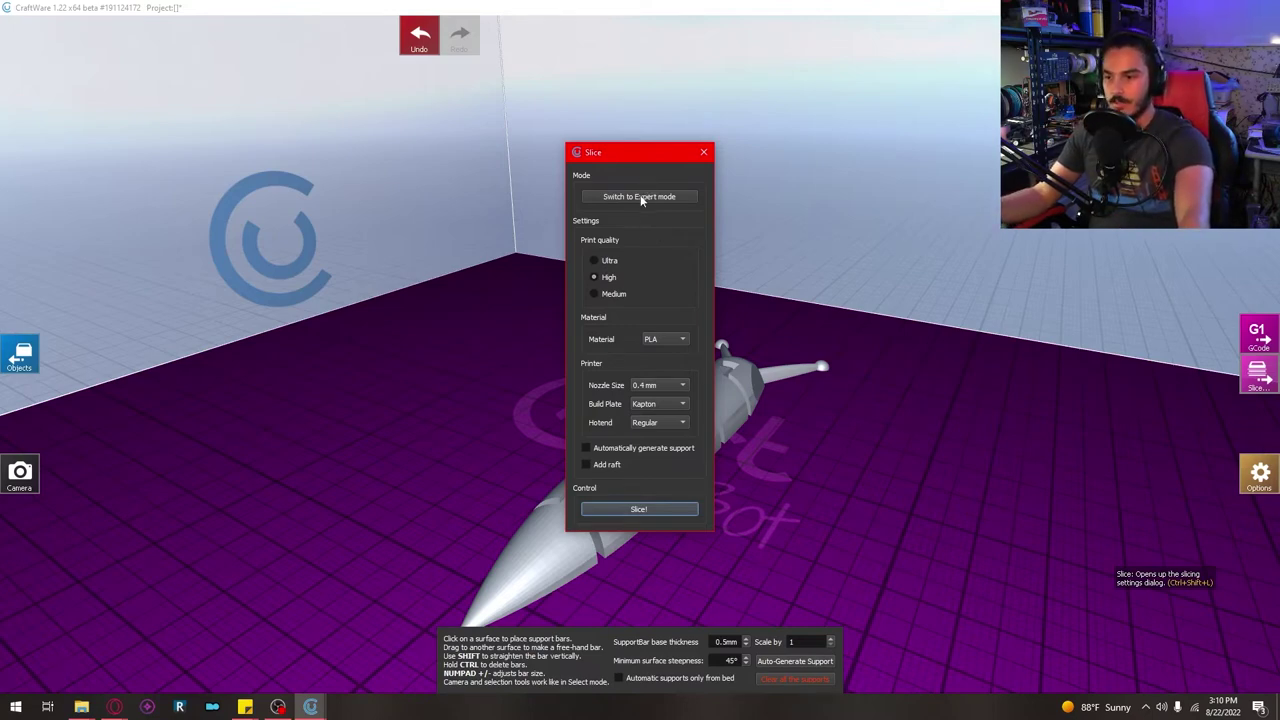
# Step: Switch CraftWare's slicing settings to Expert mode and show the Basic tab's Layer Height
pyautogui.click(642, 198)
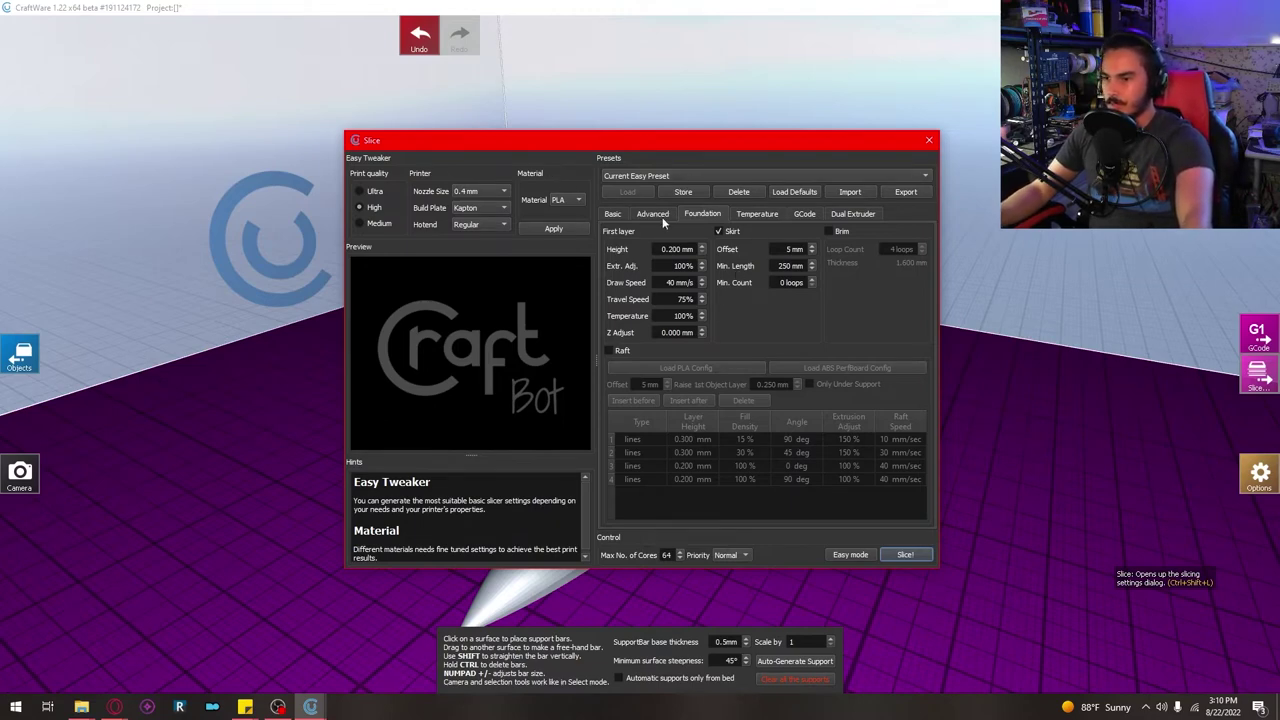
pyautogui.click(611, 214)
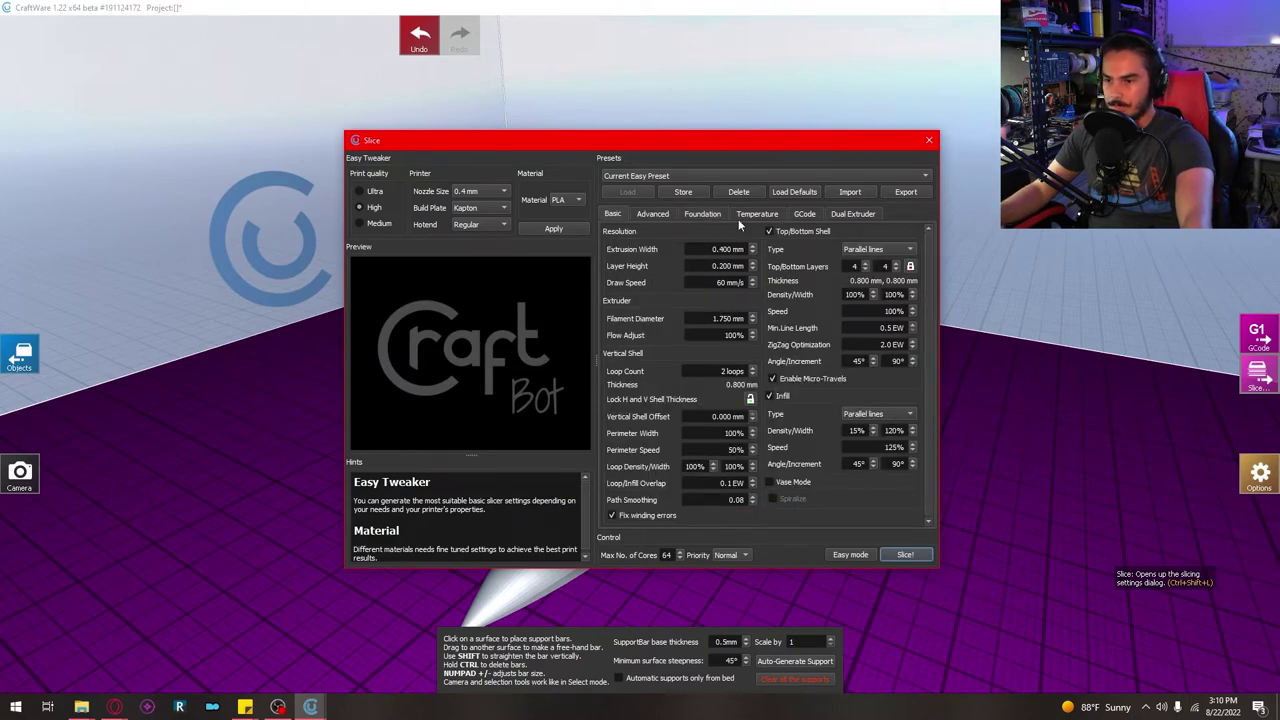
pyautogui.click(722, 265)
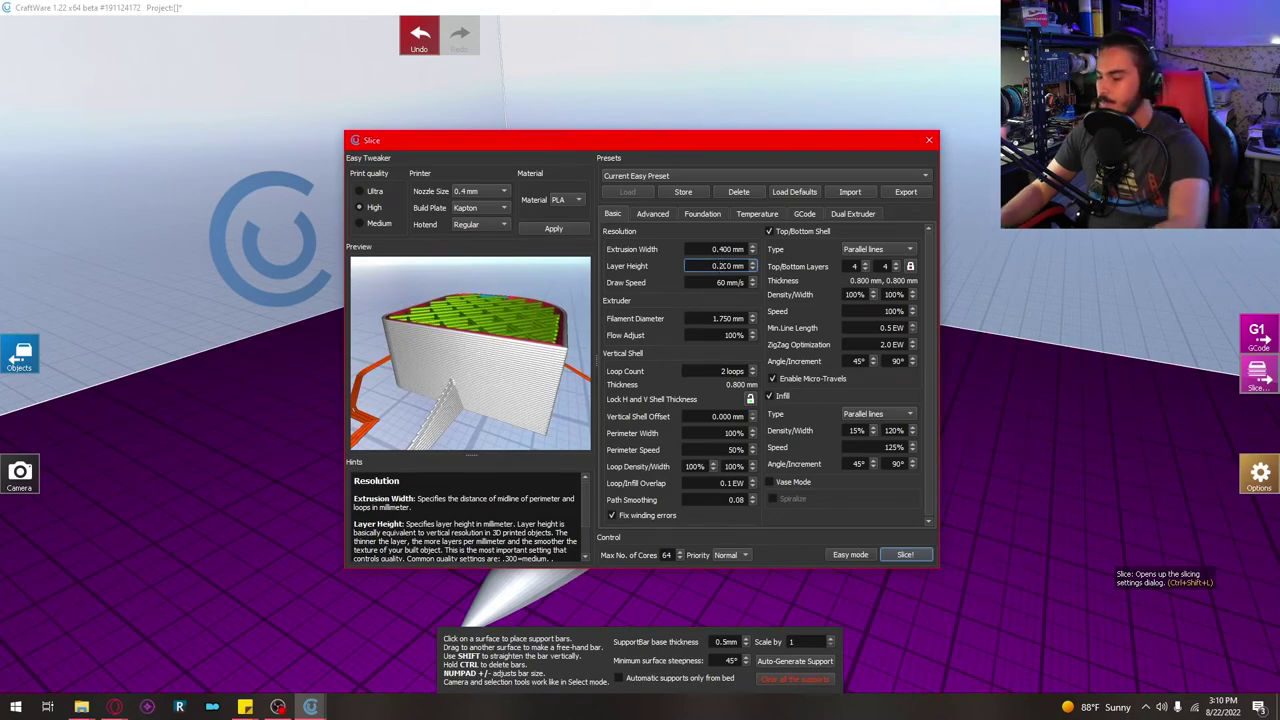
# Step: Launch Ultimaker Cura from the Windows search
pyautogui.press('super')
pyautogui.write('cura')
pyautogui.press('Return')
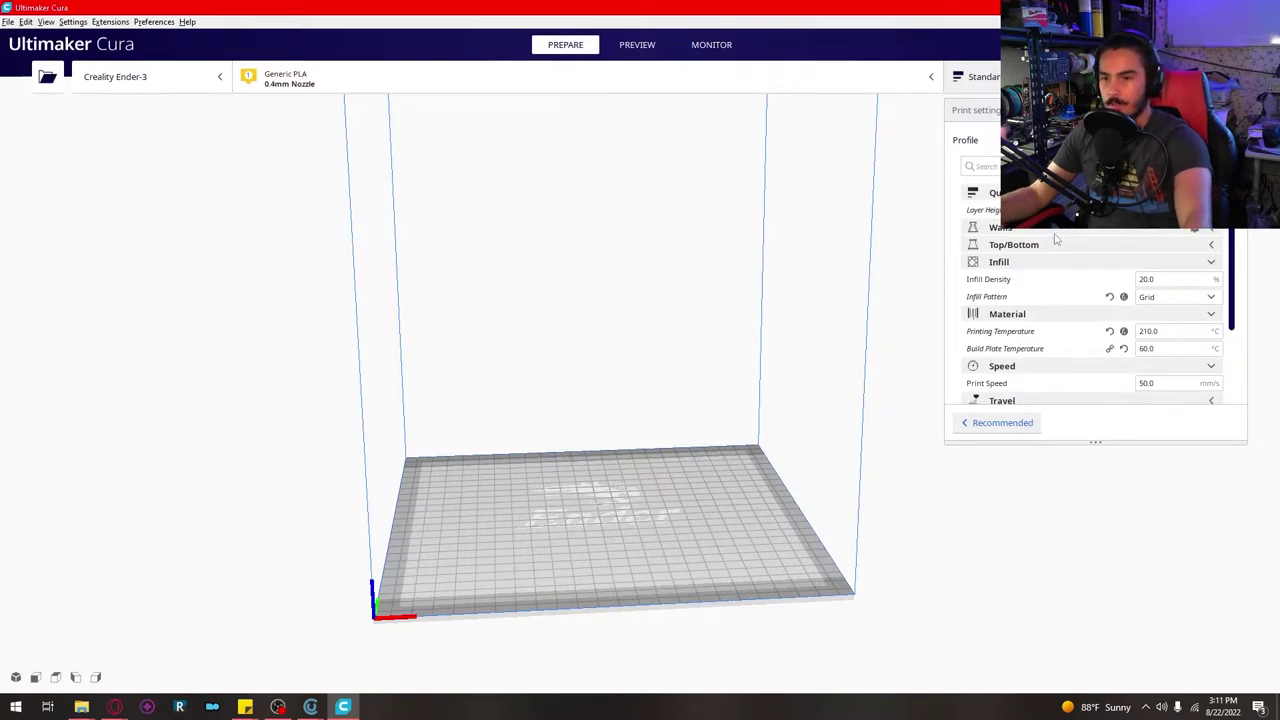
# Step: Bring CraftWare's slicing settings forward briefly, then return to Ultimaker Cura
pyautogui.moveTo(310, 706)
pyautogui.click(318, 678)
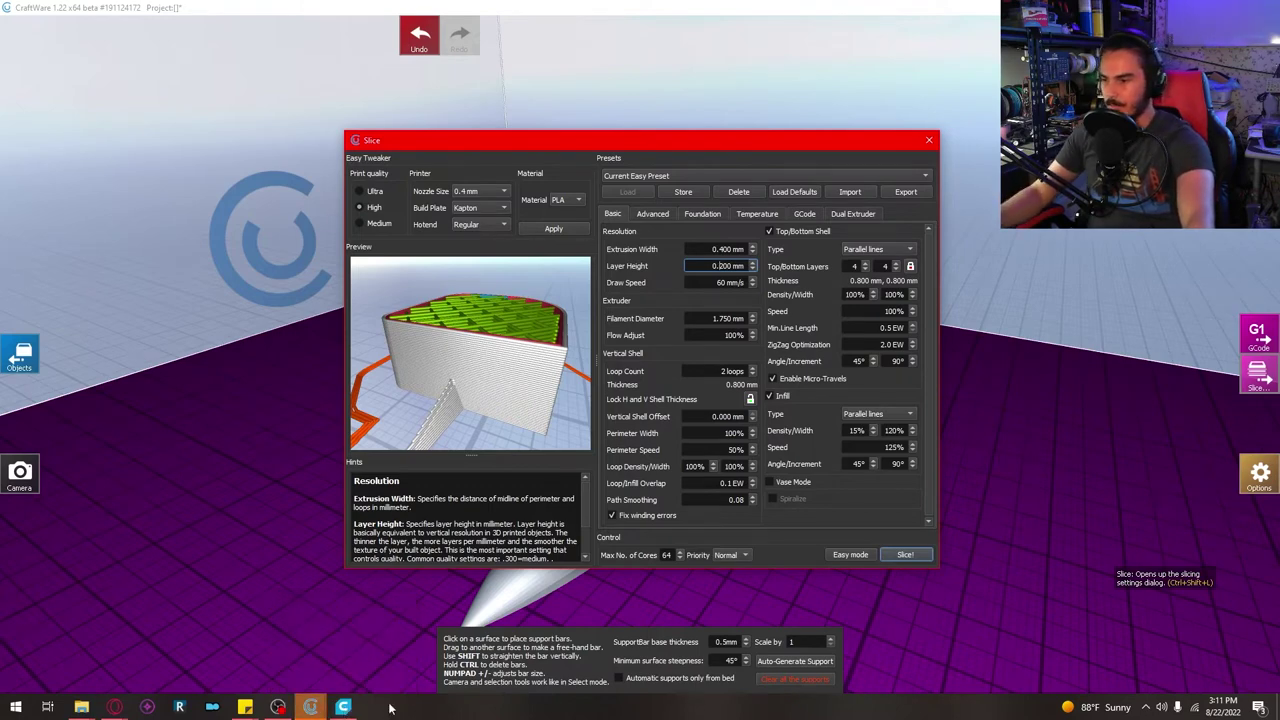
pyautogui.click(343, 706)
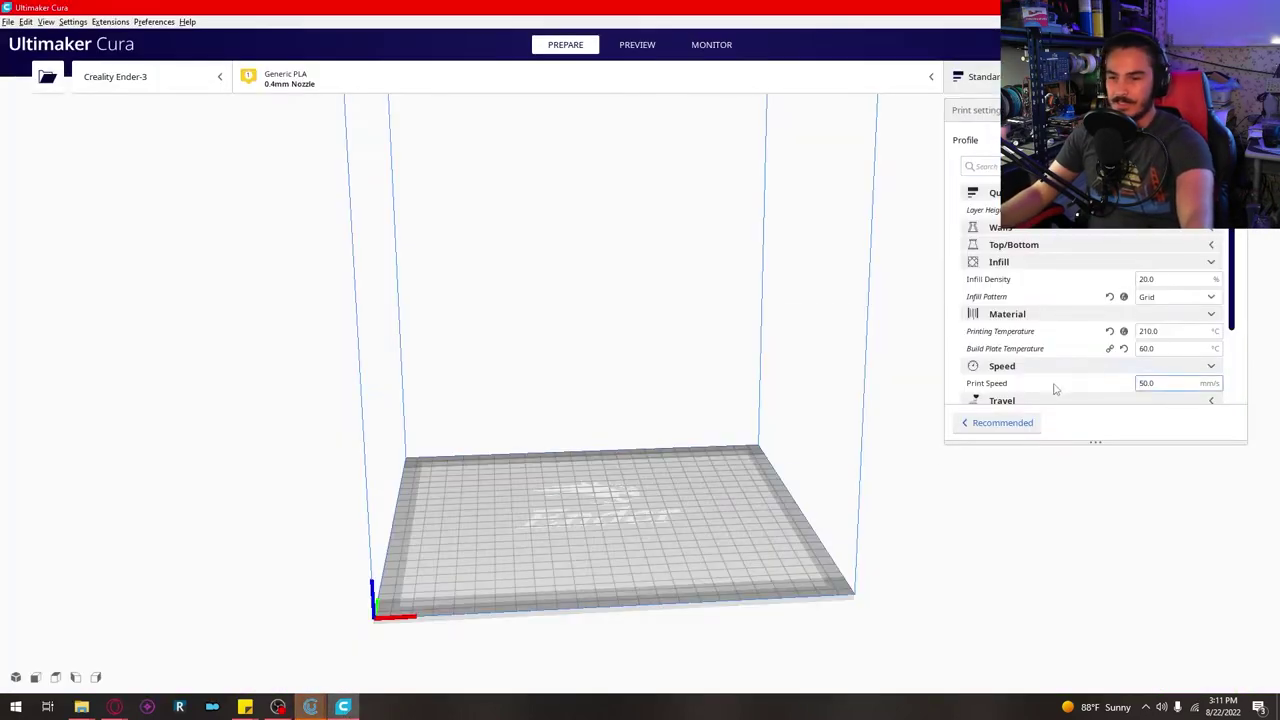
# Step: Enlarge Cura's print settings list to reveal Support and Skirt adhesion, expanding and collapsing Walls
pyautogui.moveTo(1096, 441); pyautogui.dragTo(1096, 566)
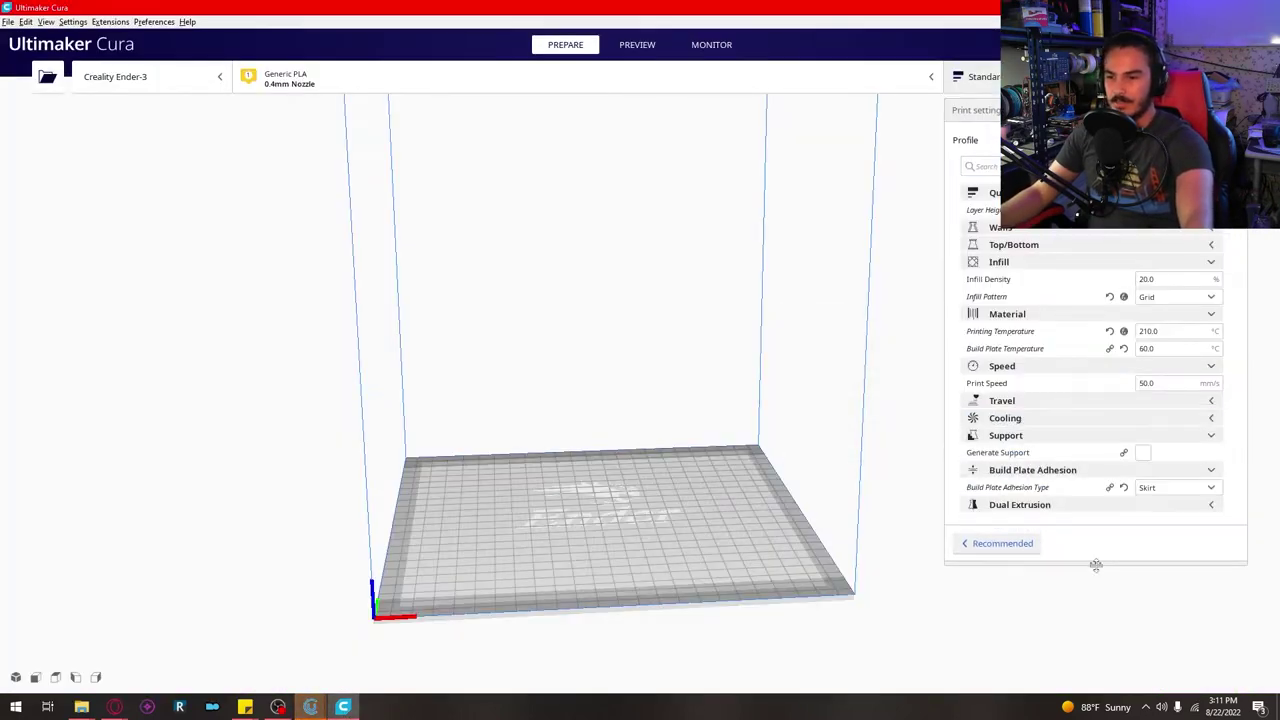
pyautogui.click(1070, 232)
pyautogui.click(1047, 232)
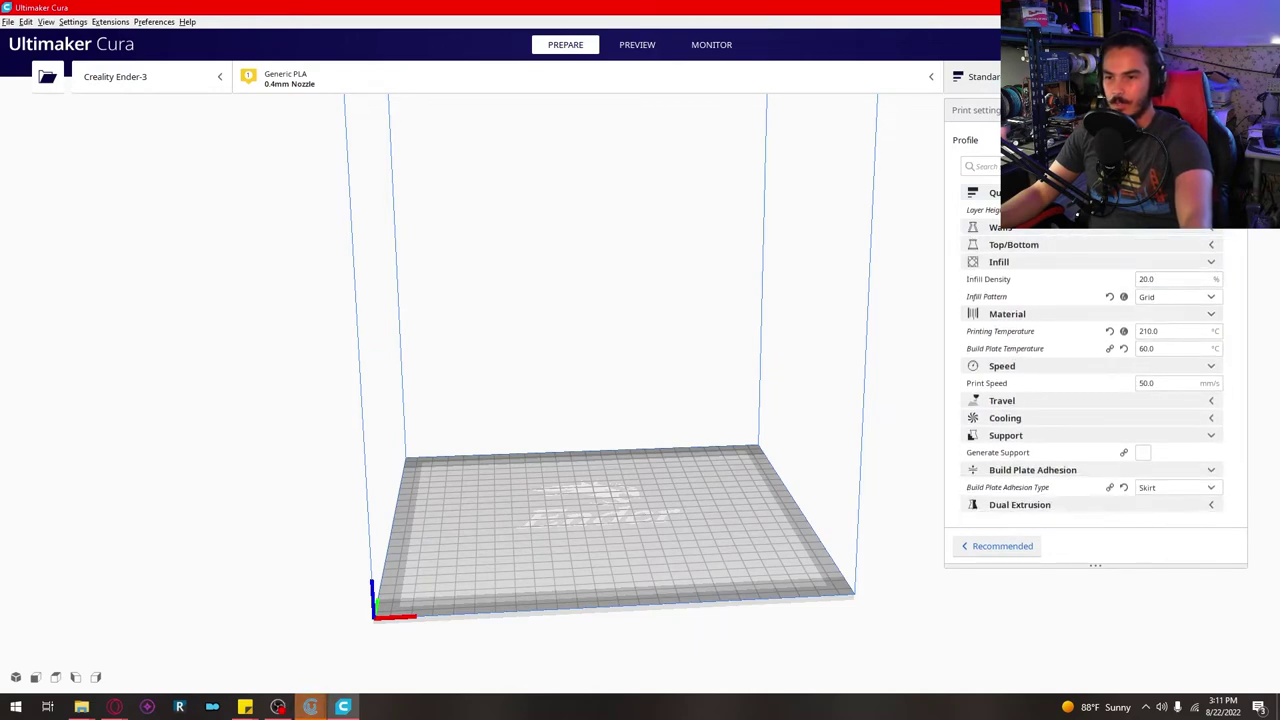
# Step: Bring CraftWare's slicing settings in front of Cura and move the window up-left
pyautogui.moveTo(333, 713)
pyautogui.click(435, 640)
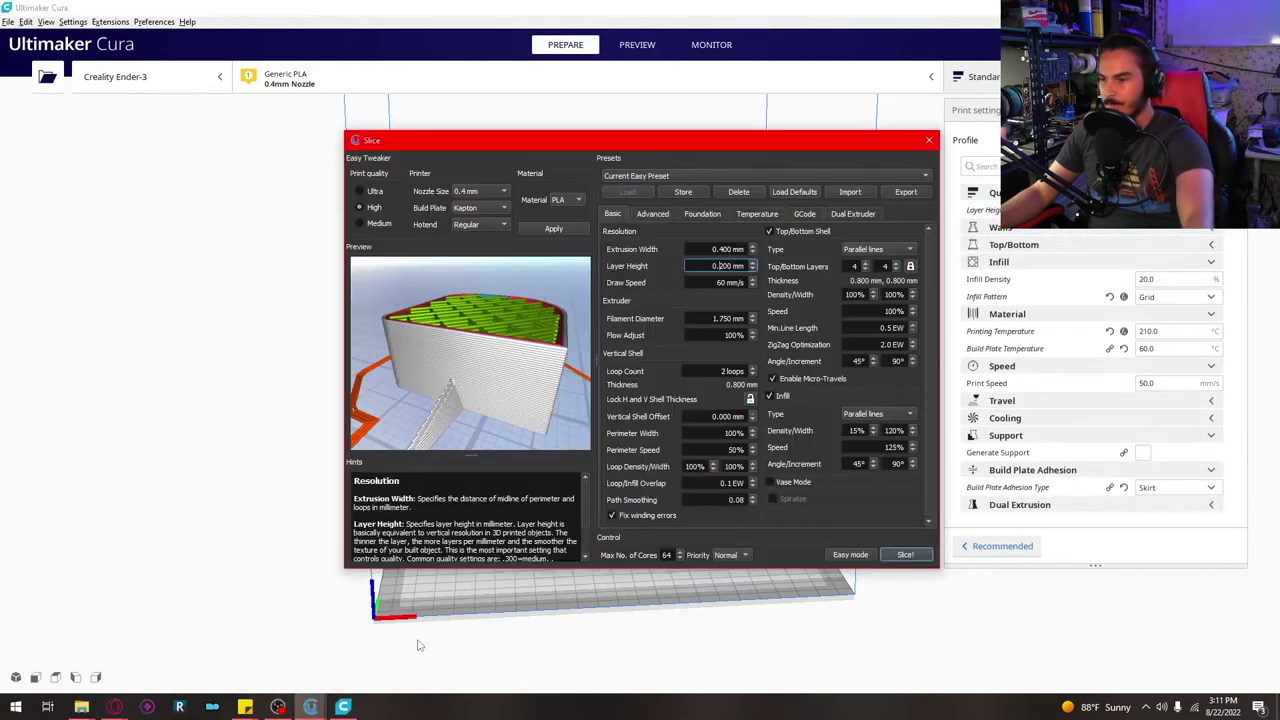
pyautogui.moveTo(740, 148); pyautogui.dragTo(666, 117)
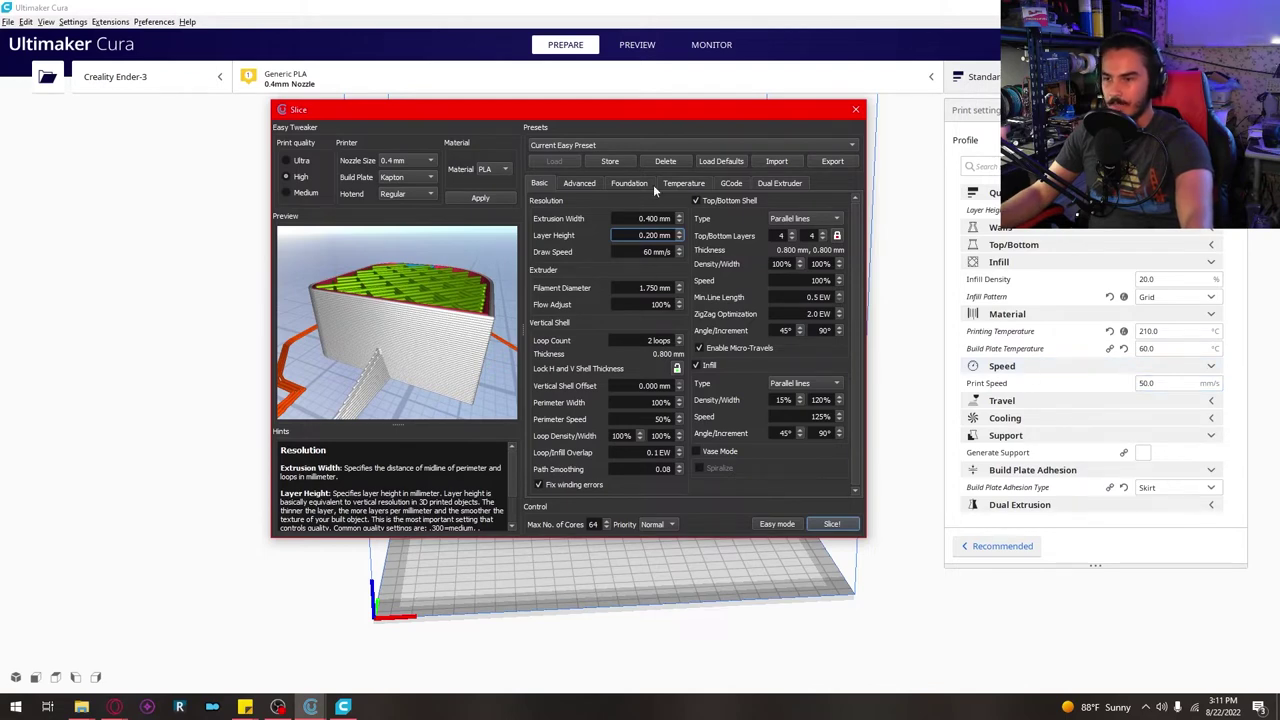
# Step: Load the Default Preset: 0.200 mm layers, 15% parallel-lines infill, 3 top/bottom layers
pyautogui.click(601, 145)
pyautogui.click(580, 157)
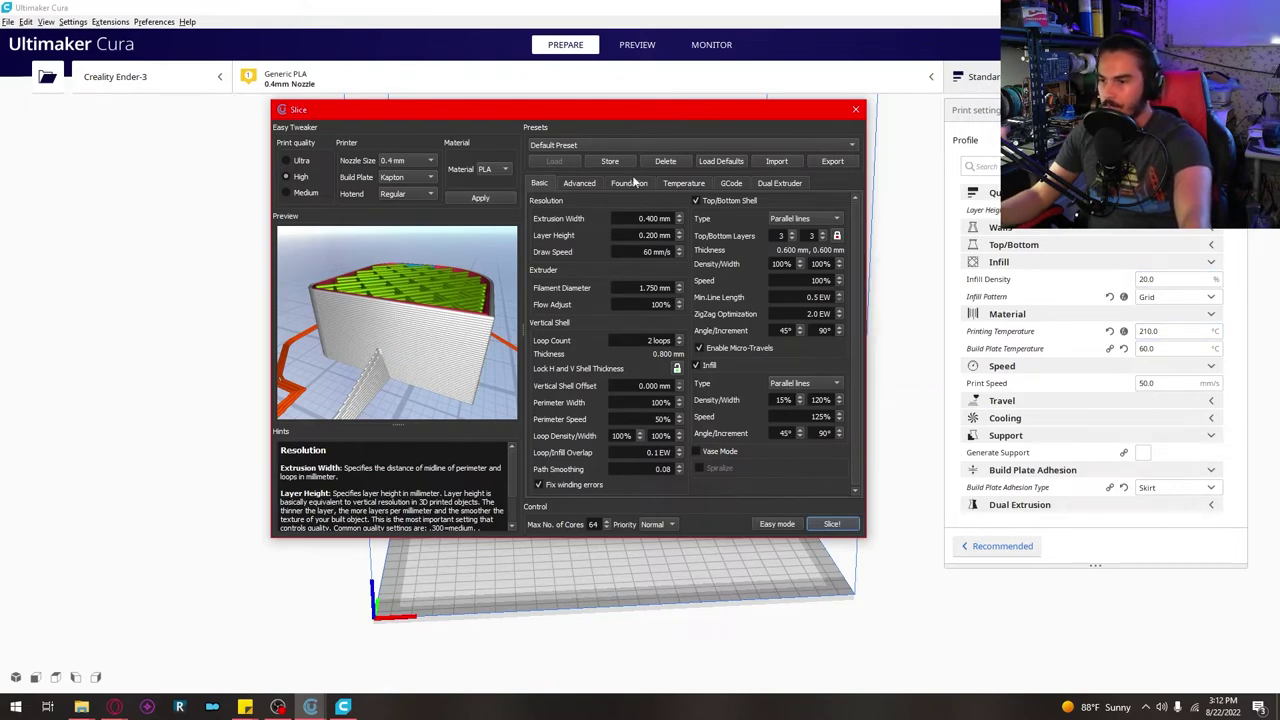
pyautogui.scroll(-1, 857, 330)
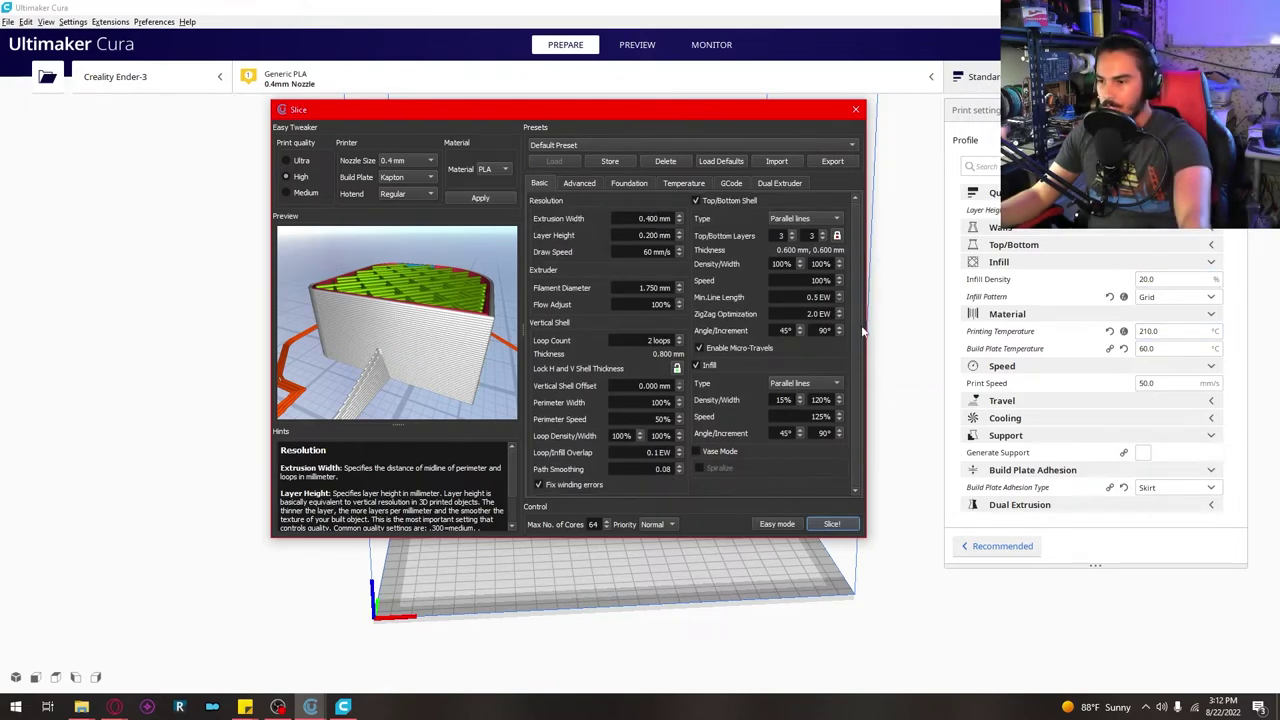
pyautogui.click(581, 184)
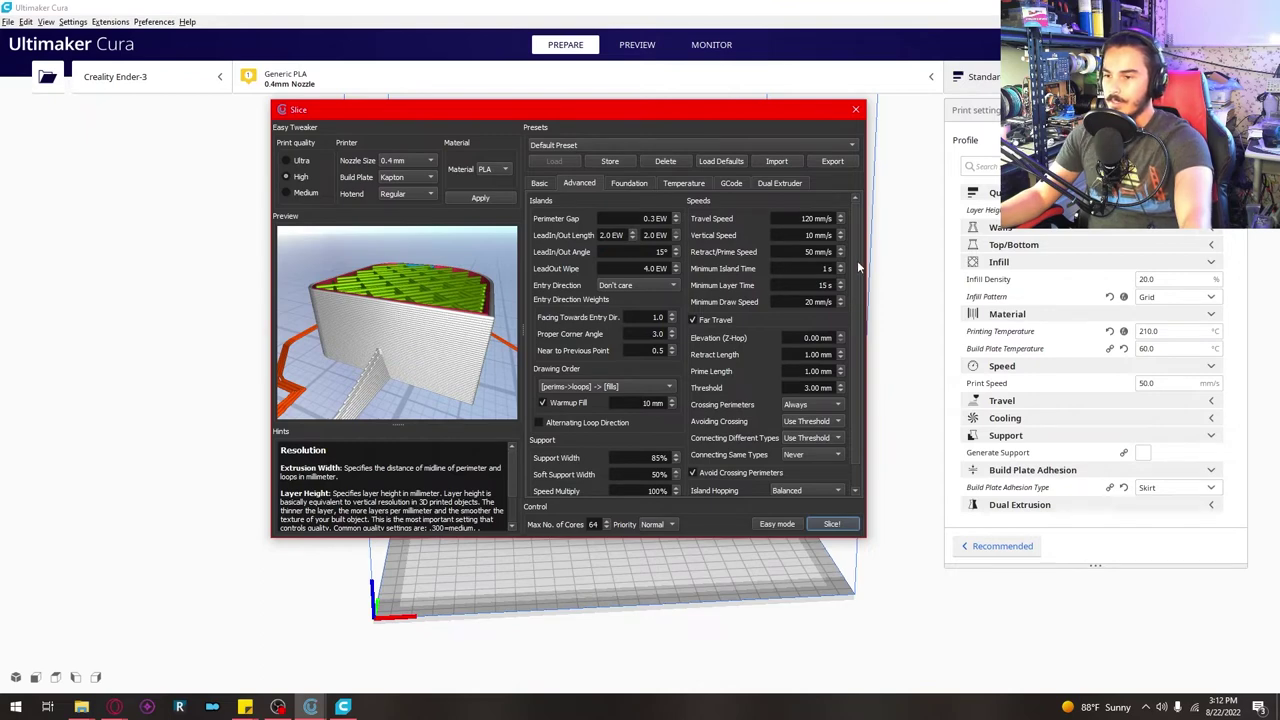
pyautogui.moveTo(856, 262); pyautogui.dragTo(853, 281)
pyautogui.scroll(2, 856, 262)
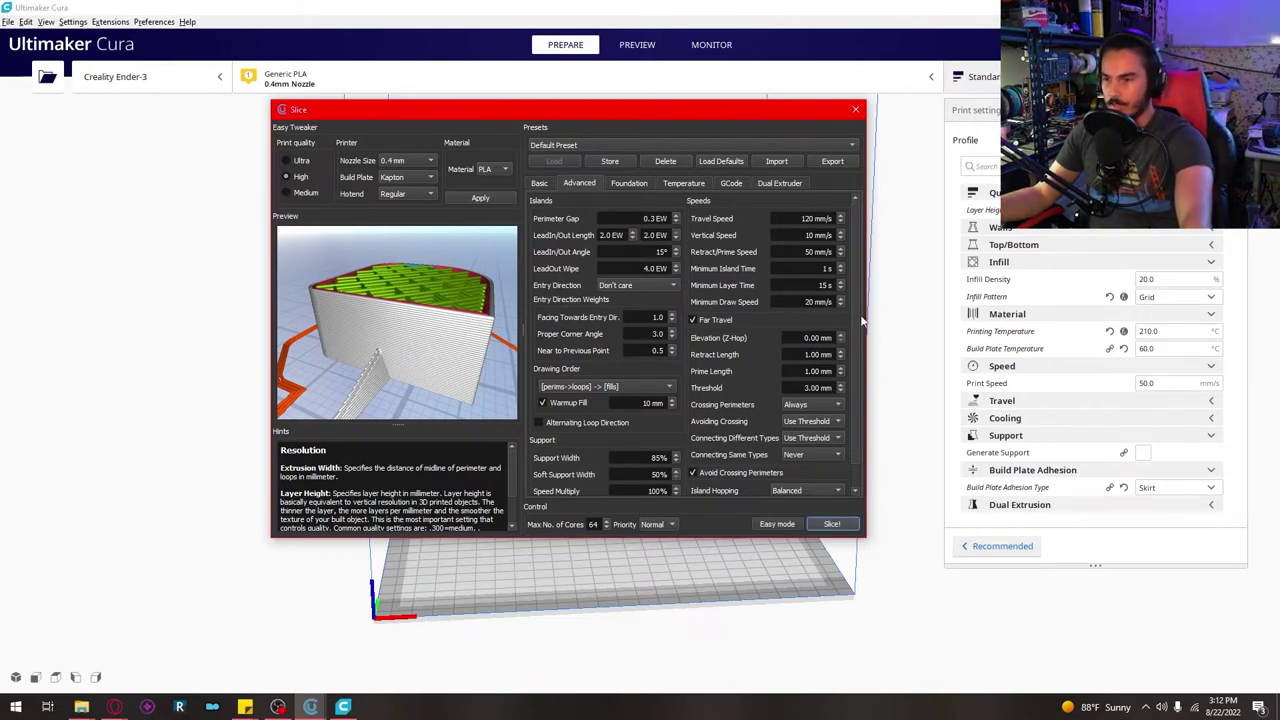
pyautogui.scroll(-1, 852, 358)
pyautogui.scroll(1, 850, 361)
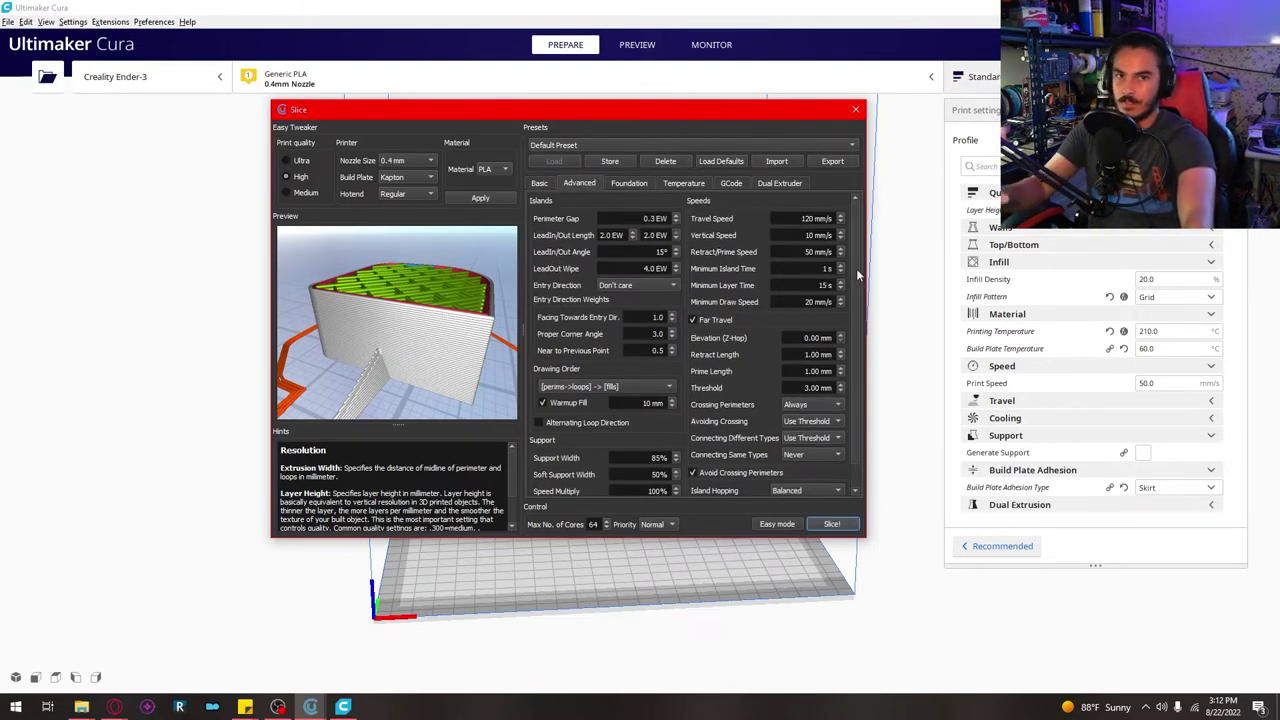
# Step: In the Foundation settings, raise the Skirt Offset, then return it to 5 mm
pyautogui.click(625, 184)
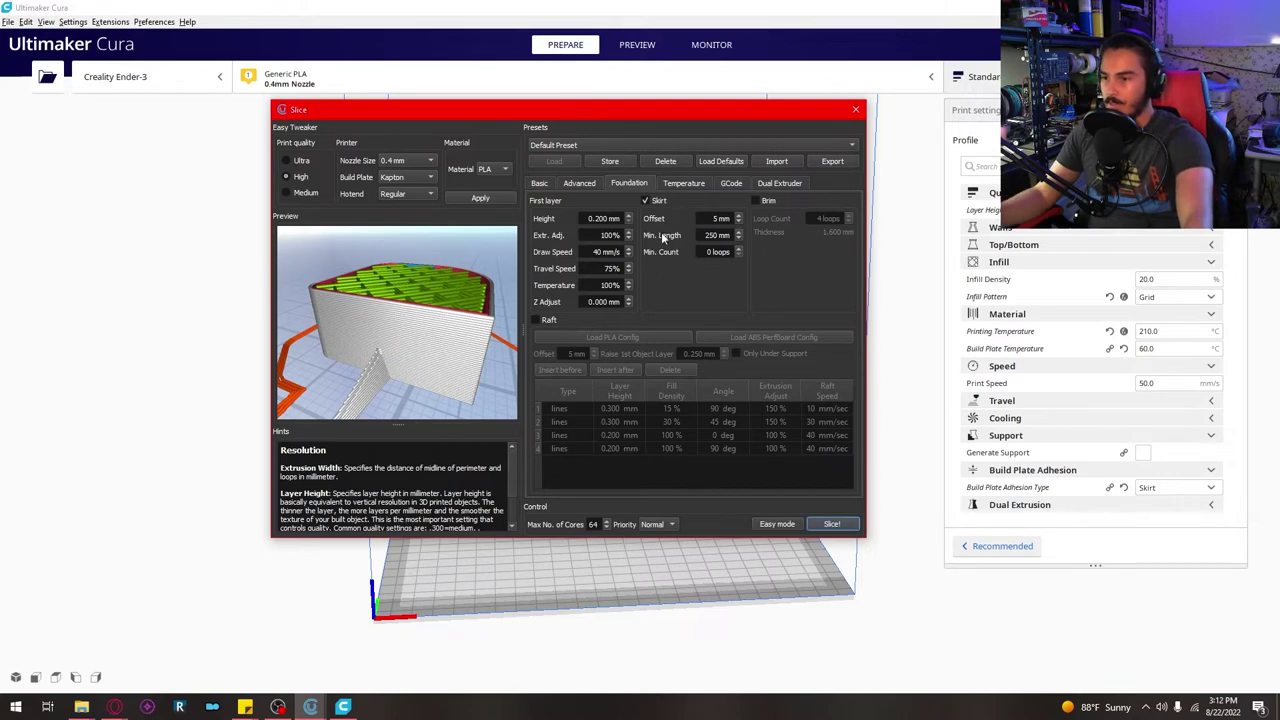
pyautogui.click(720, 218)
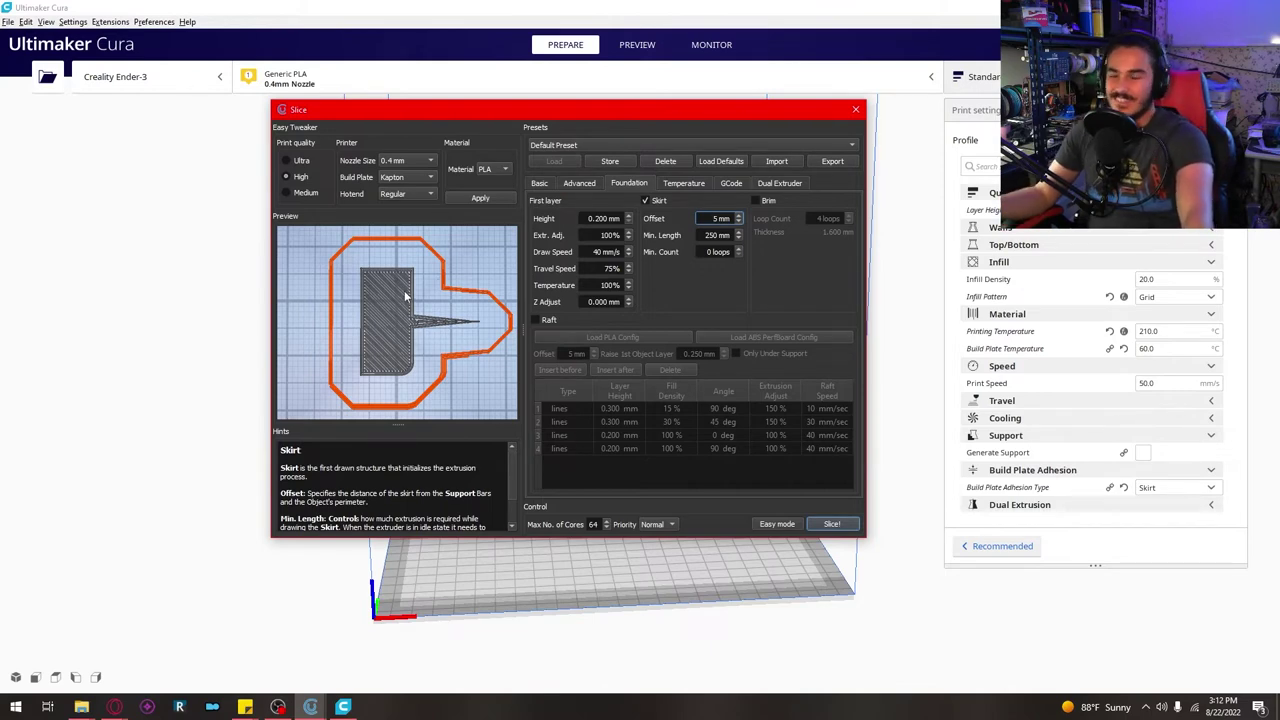
pyautogui.doubleClick(714, 218)
pyautogui.click(738, 215)
pyautogui.click(738, 215)
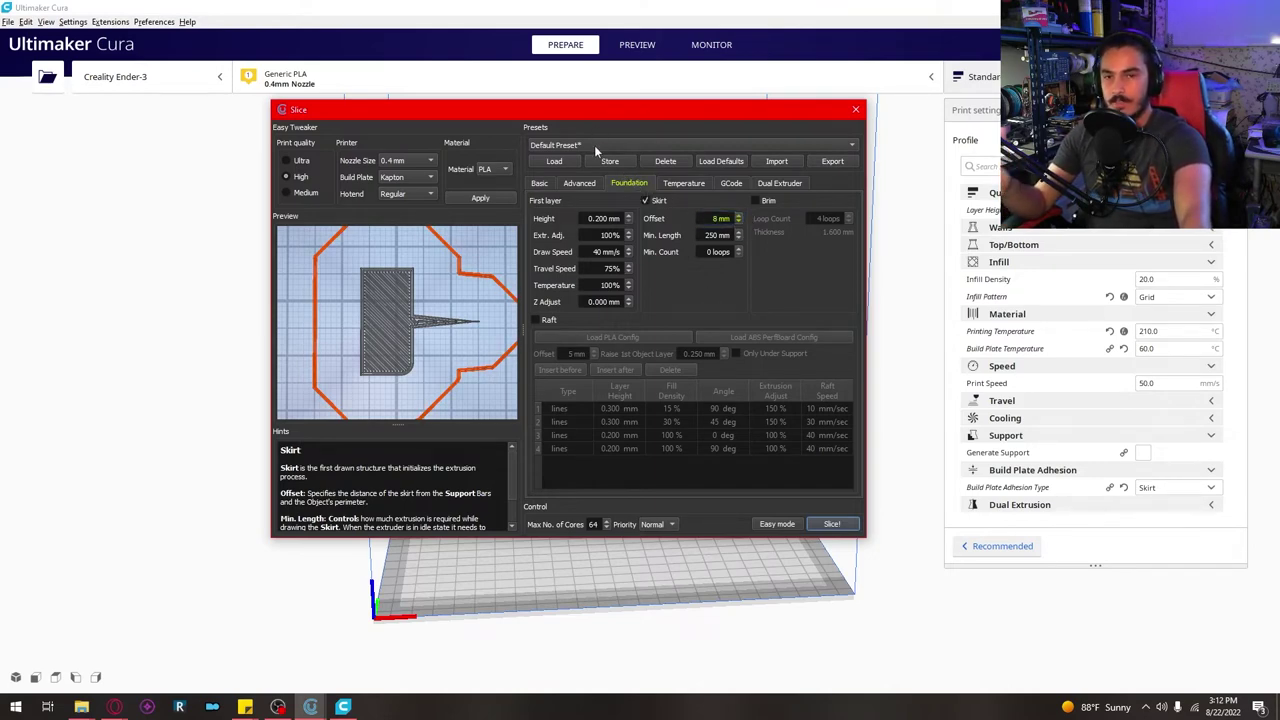
pyautogui.click(738, 222)
pyautogui.click(738, 222)
pyautogui.click(738, 222)
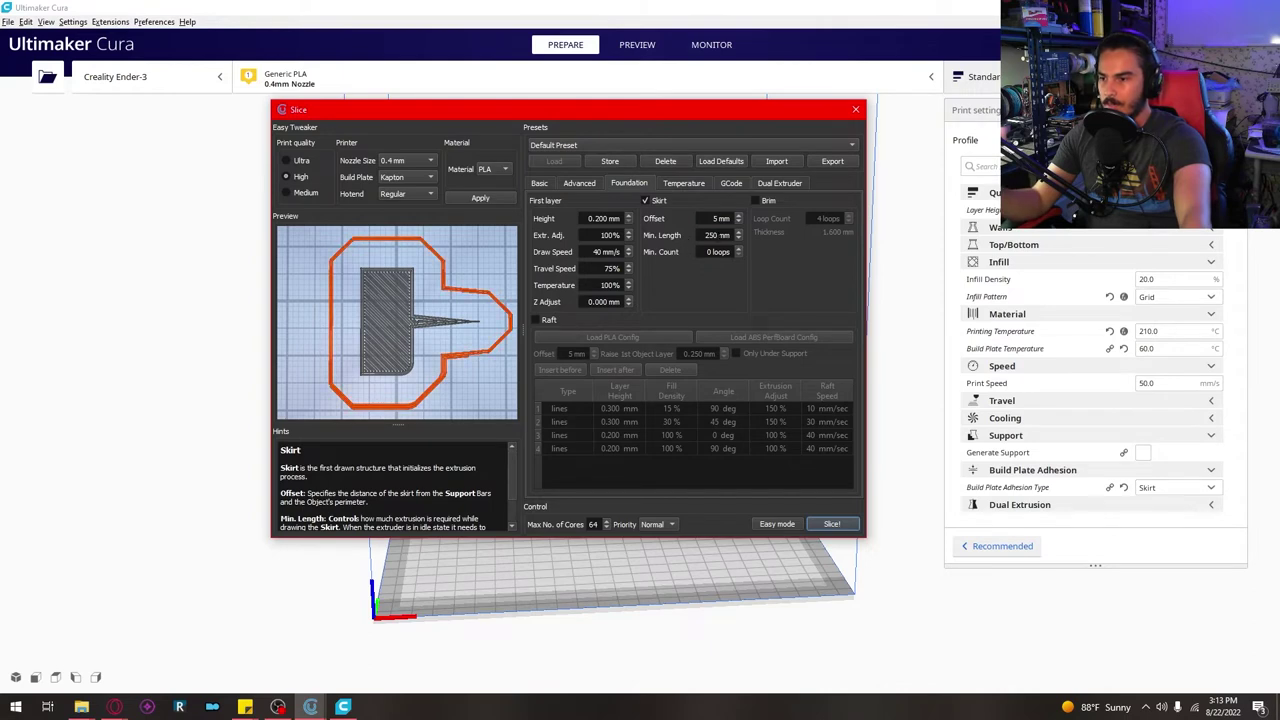
# Step: Raise the skirt Min. Count and reset it to 0, then switch the foundation to a brim
pyautogui.click(737, 249)
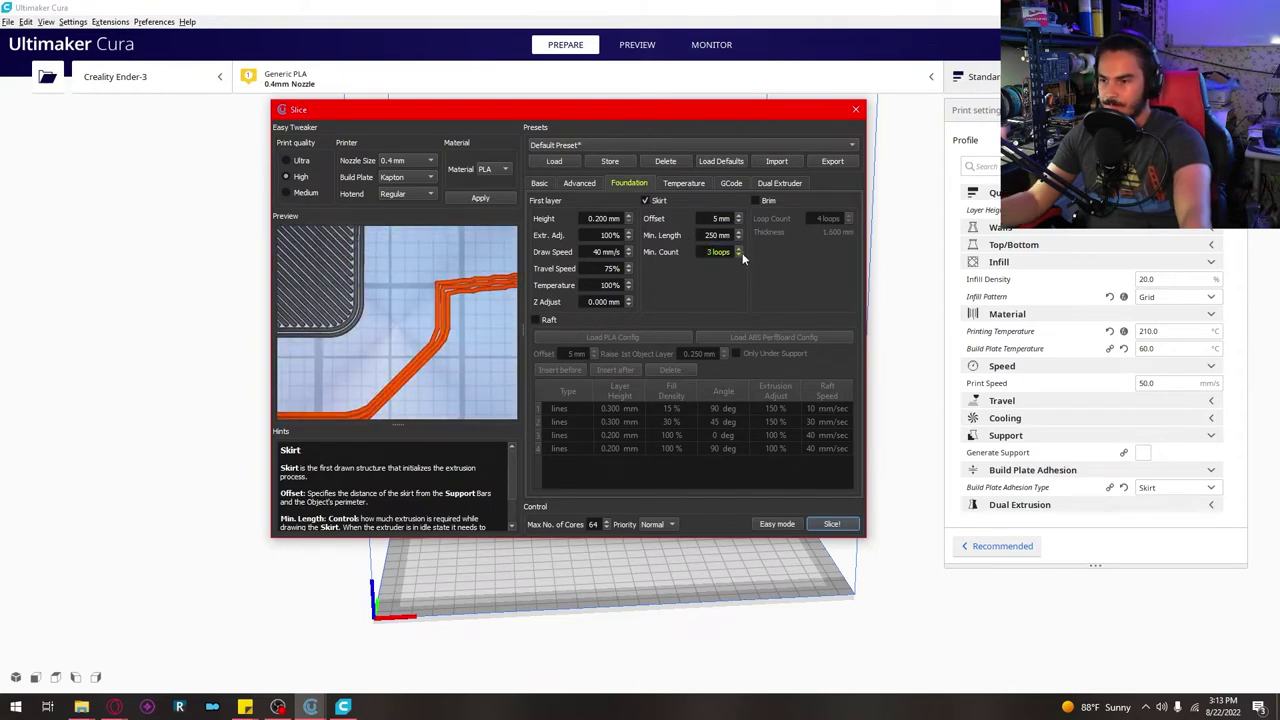
pyautogui.click(738, 255)
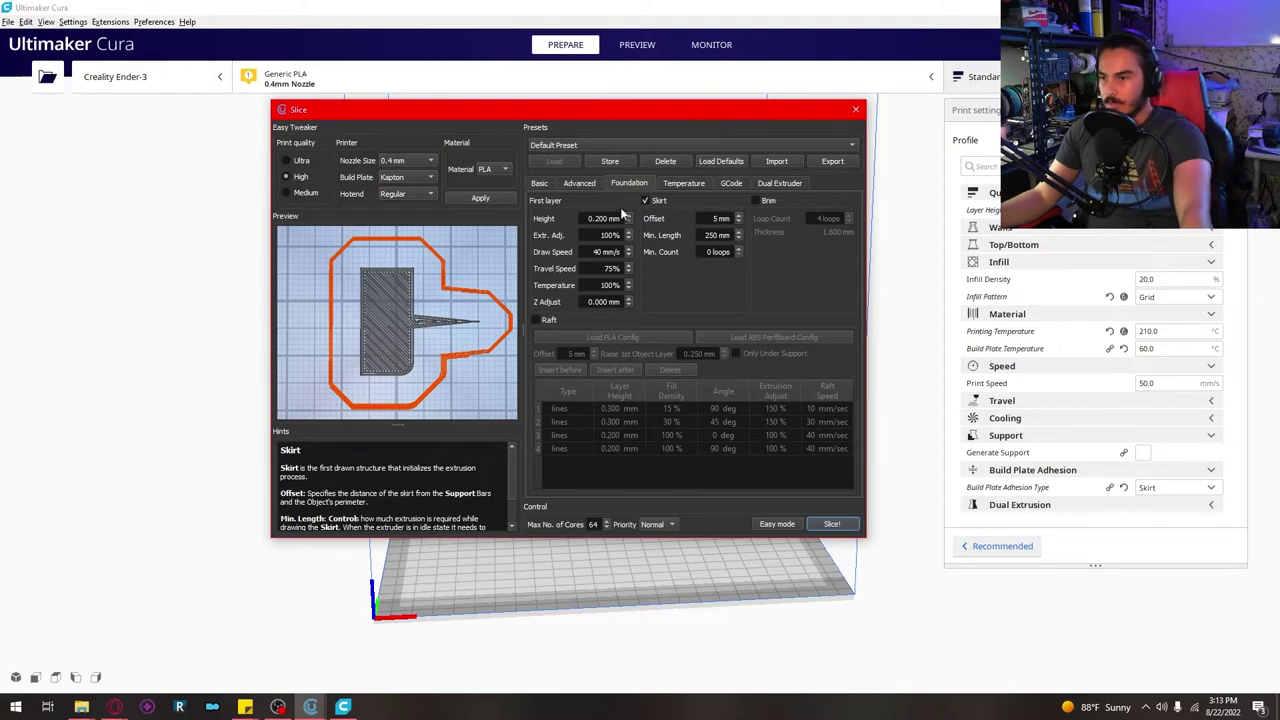
pyautogui.click(756, 201)
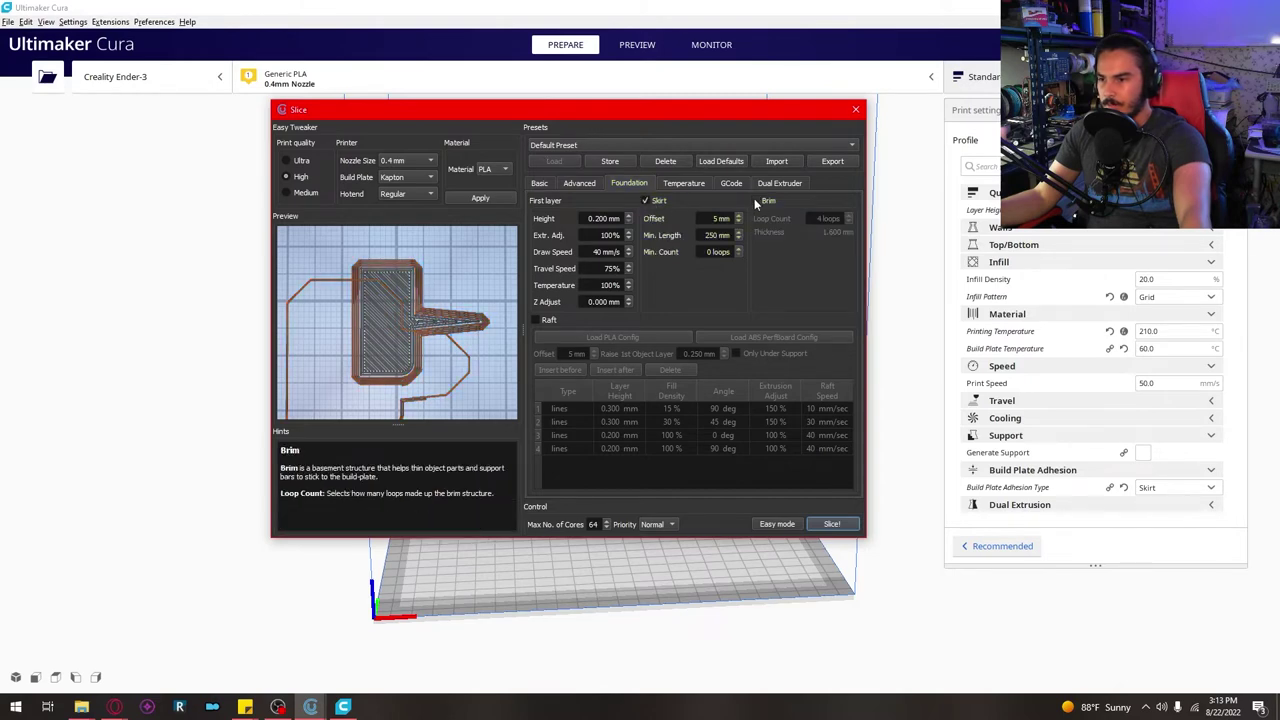
pyautogui.click(847, 218)
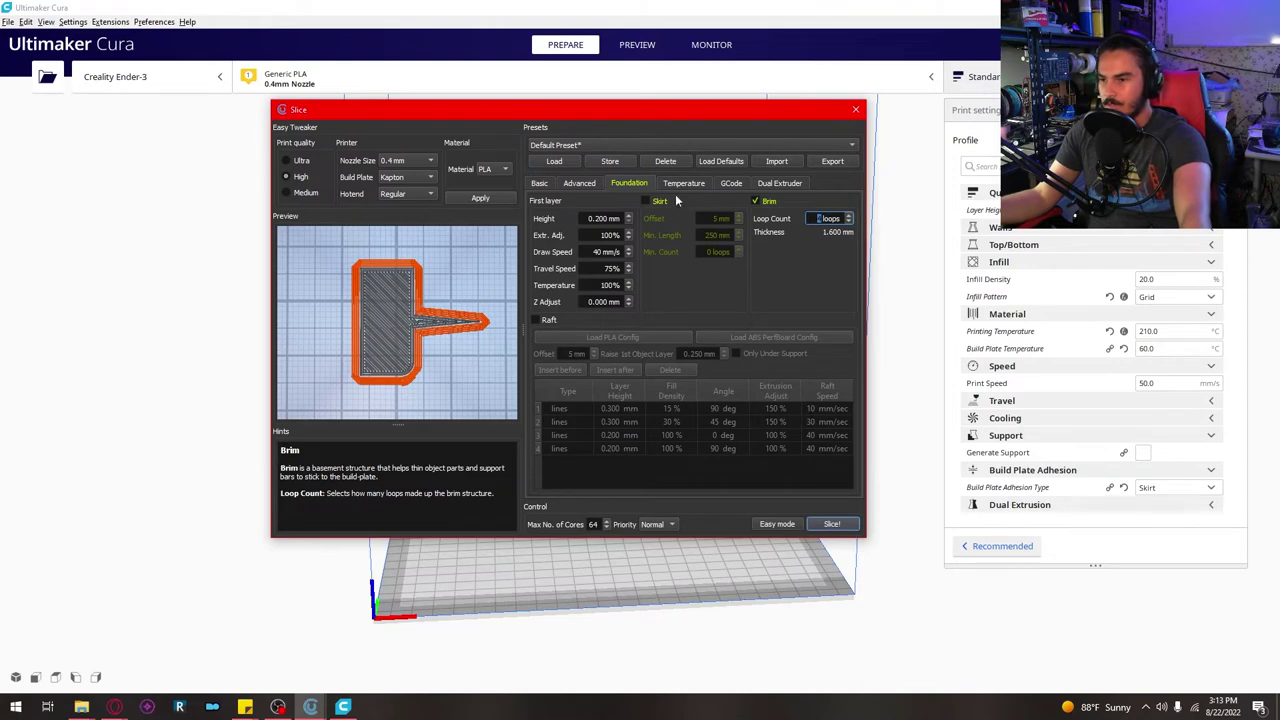
# Step: Enable the raft, enter 50% fill density for raft layer 1, then re-tick Skirt
pyautogui.click(536, 319)
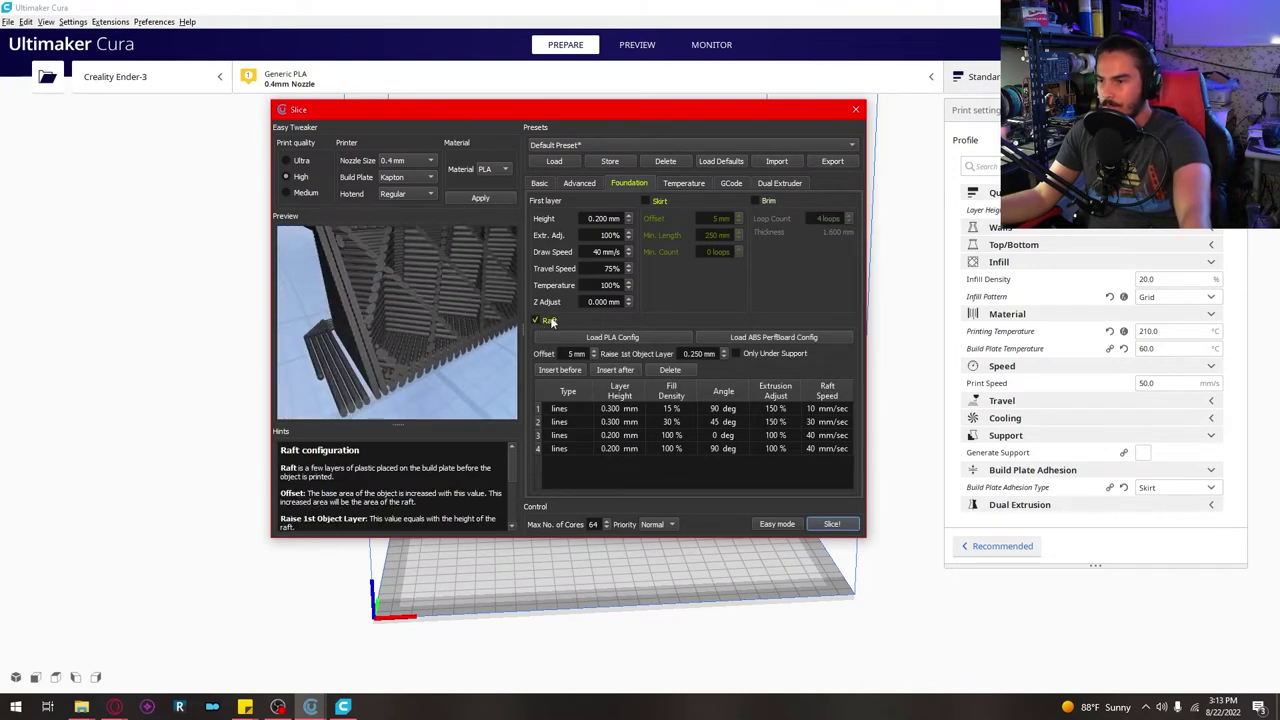
pyautogui.doubleClick(664, 410)
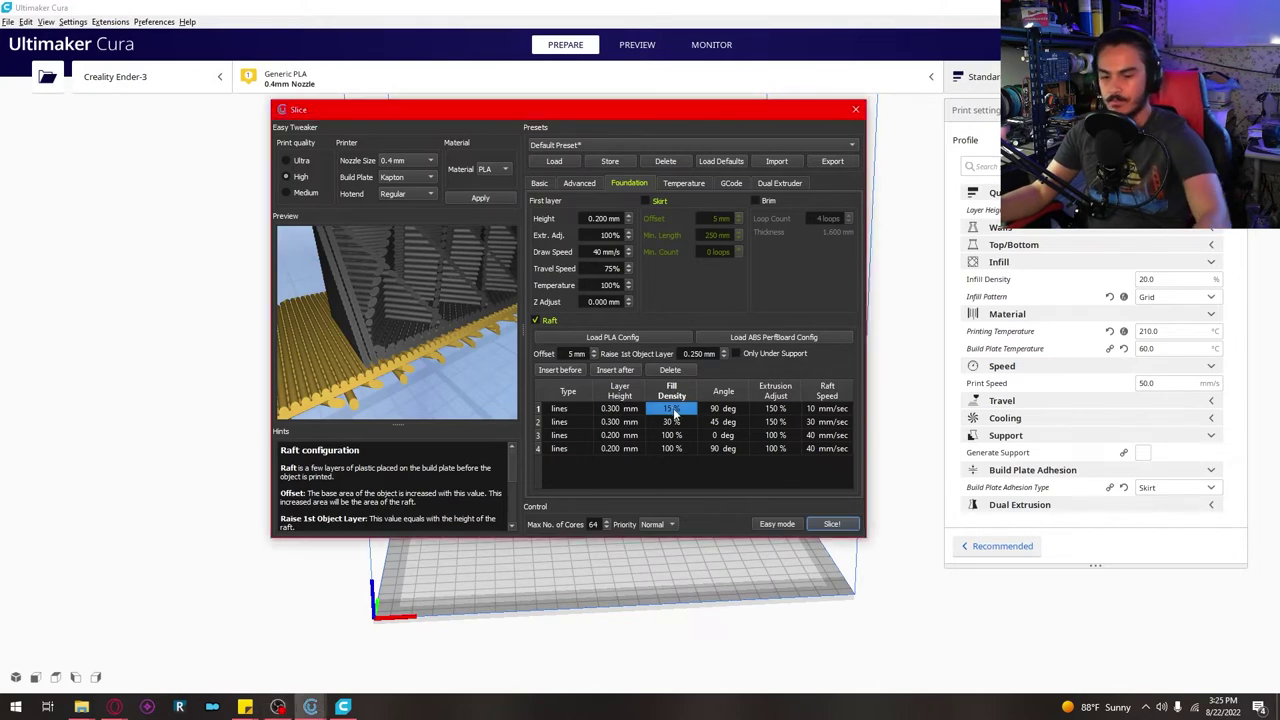
pyautogui.doubleClick(673, 410)
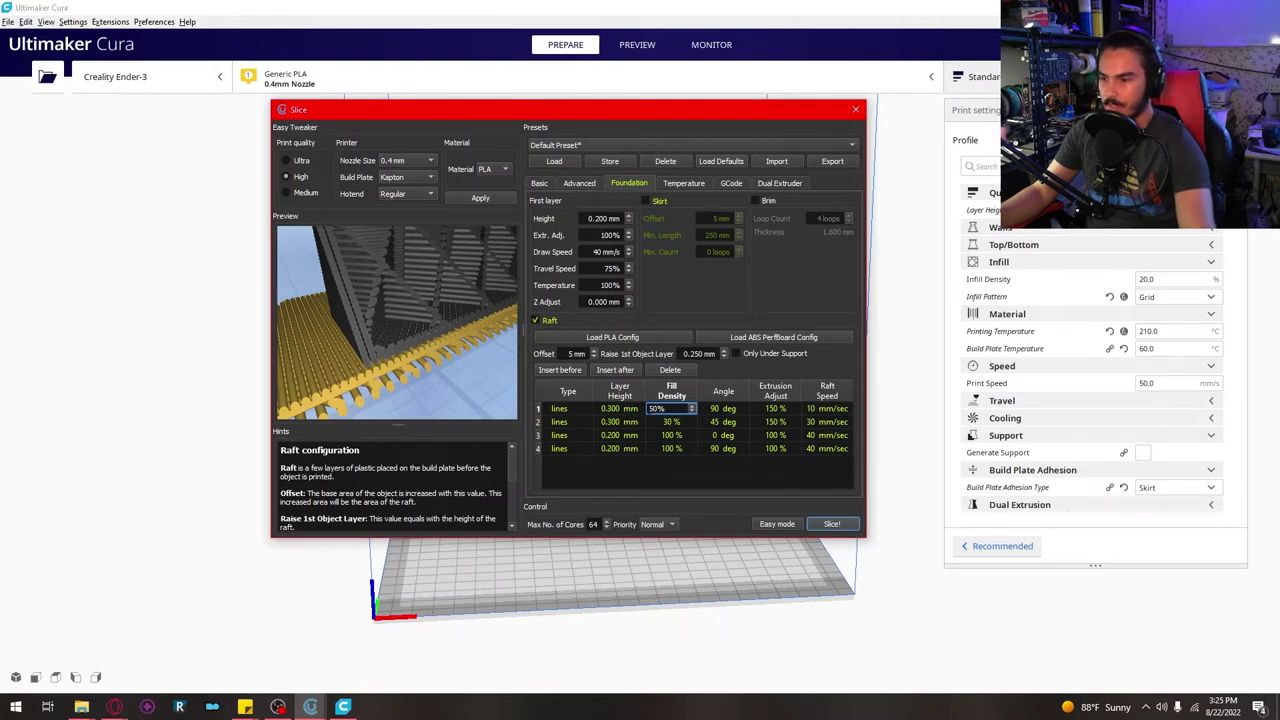
pyautogui.write('15')
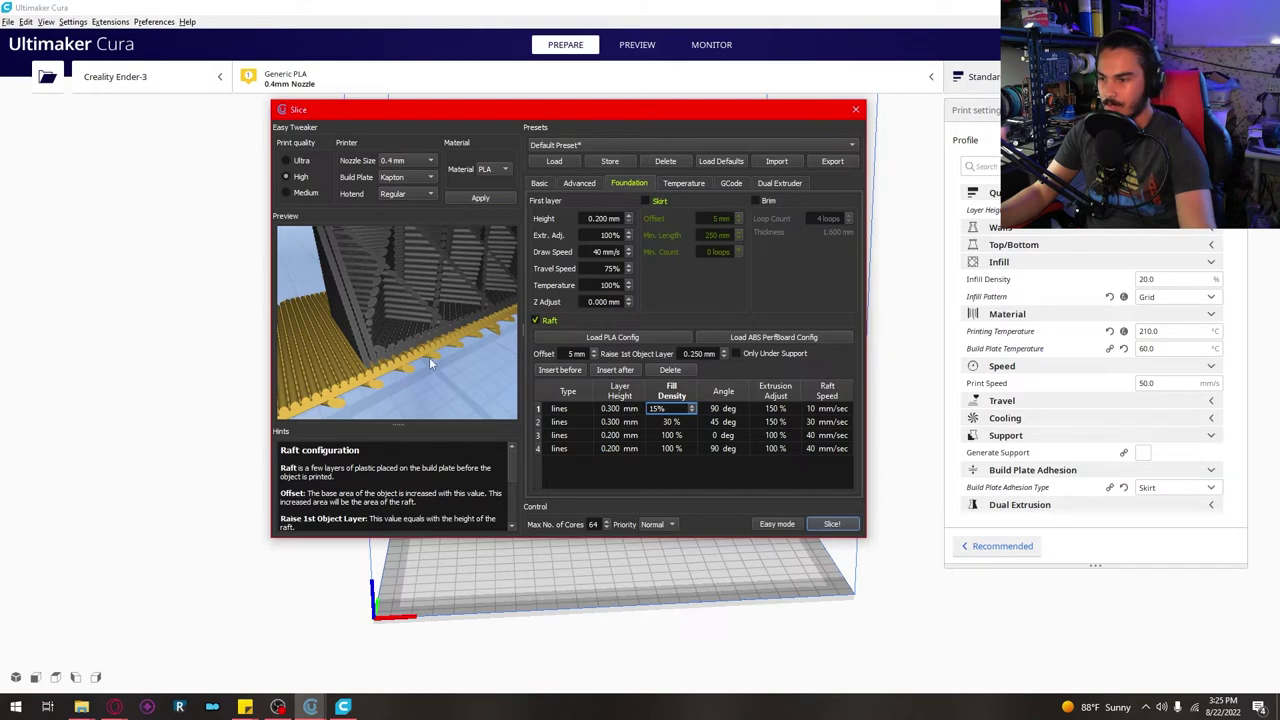
pyautogui.press('BackSpace')
pyautogui.press('BackSpace')
pyautogui.write('50')
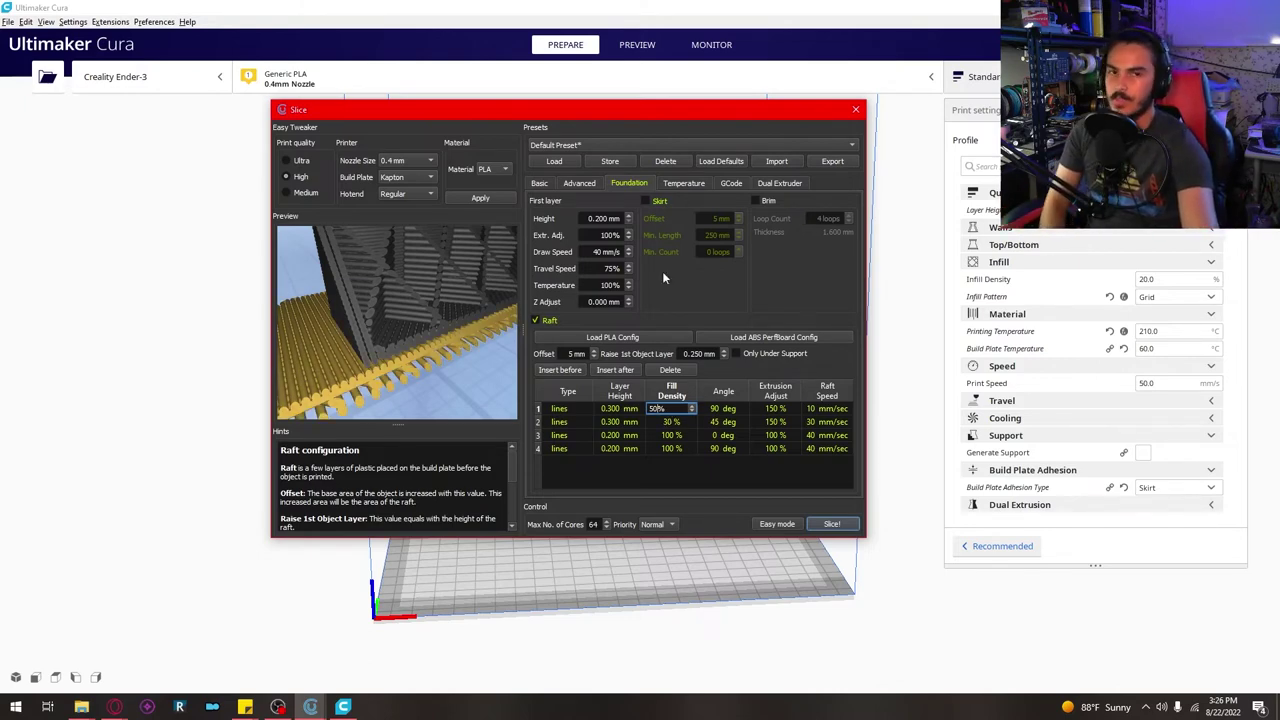
pyautogui.click(656, 201)
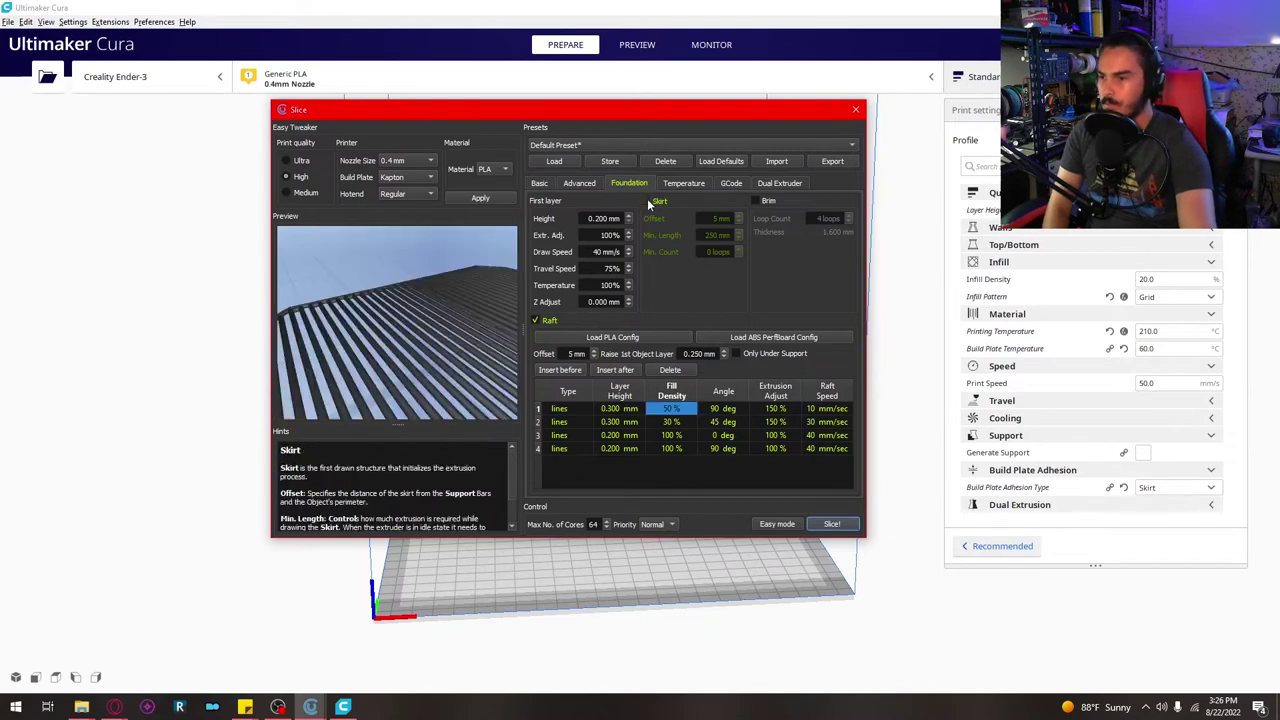
# Step: Show the Basic slicing settings and bring CraftWare's main window in front of Cura
pyautogui.click(540, 183)
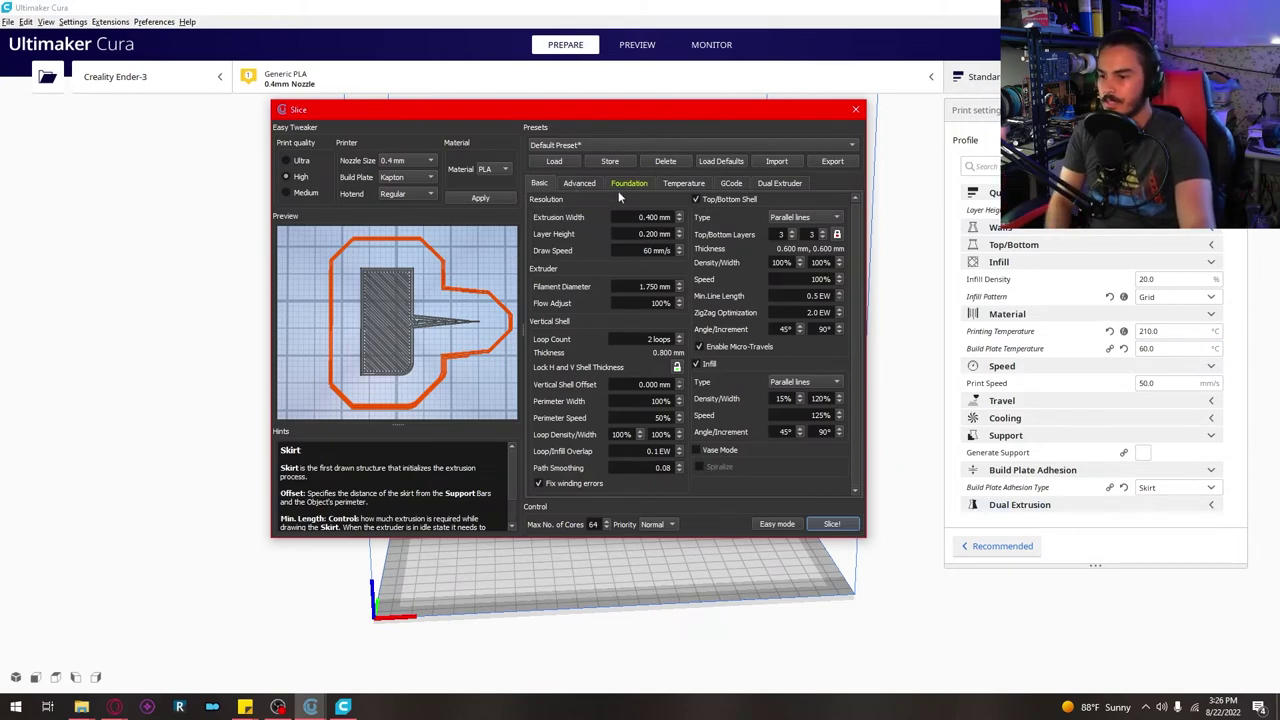
pyautogui.moveTo(310, 706)
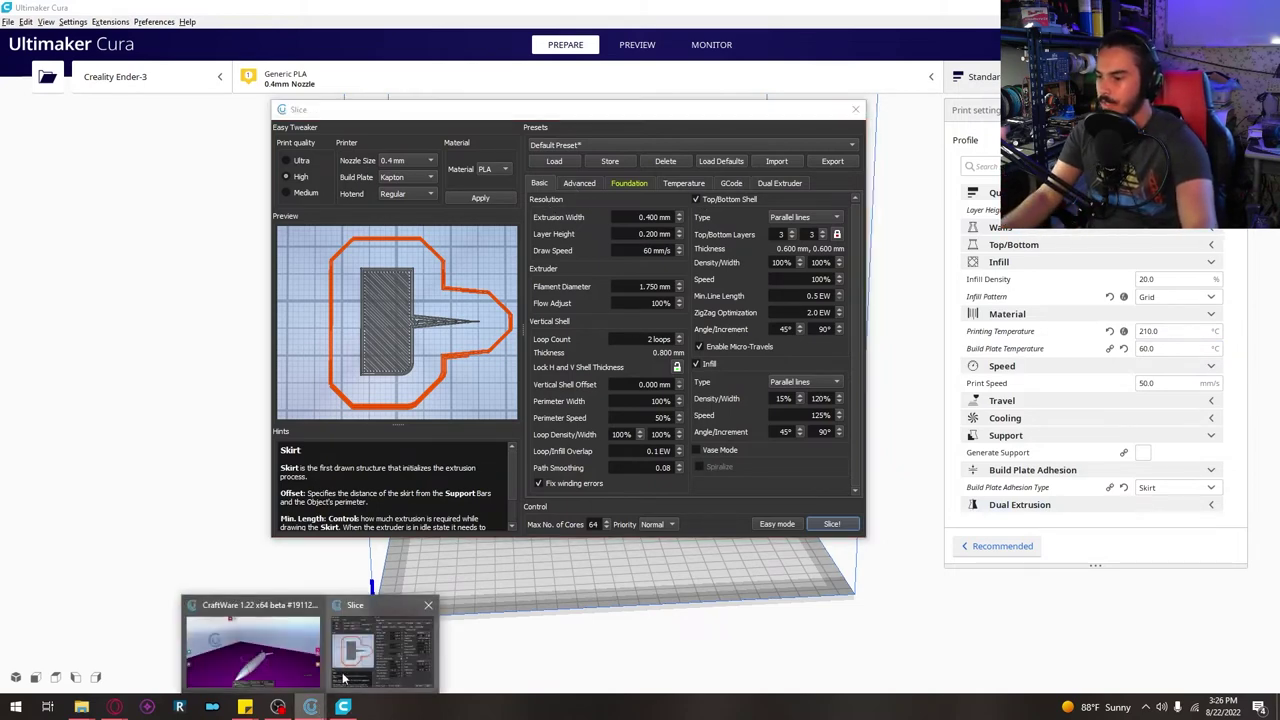
pyautogui.click(291, 656)
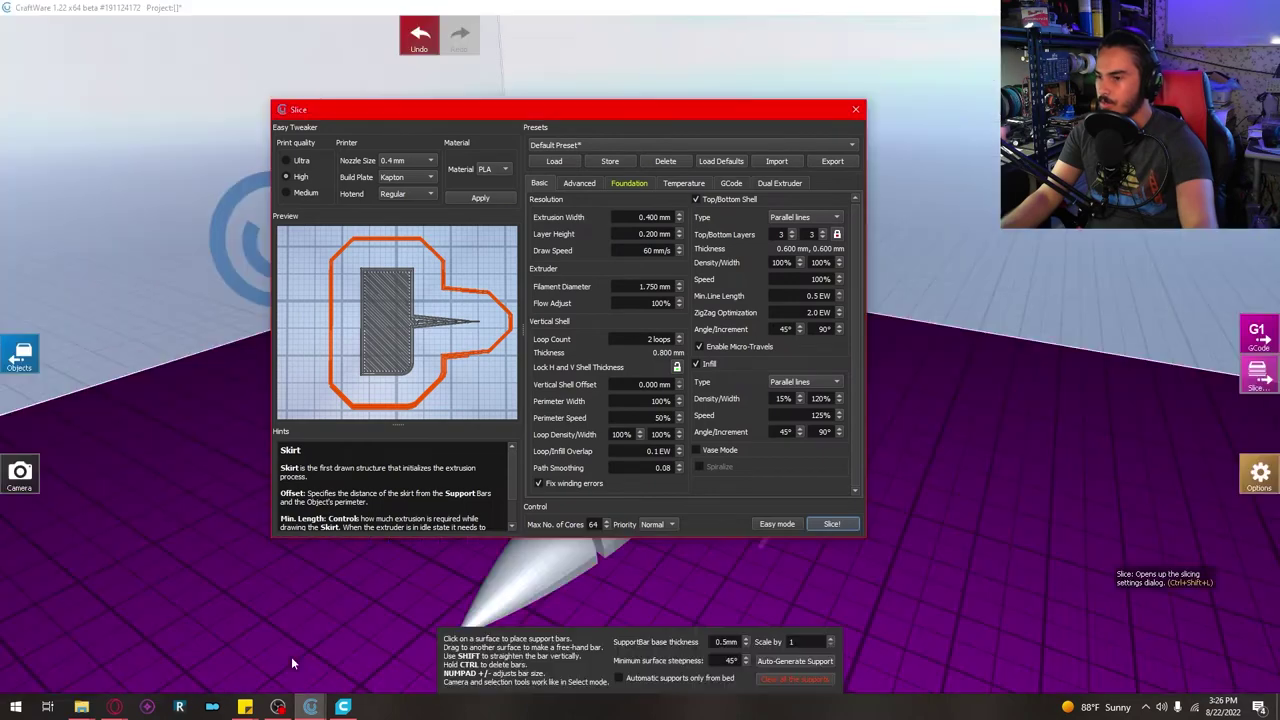
# Step: Slice the slug into G-code and orbit and zoom to inspect the skirt
pyautogui.click(832, 524)
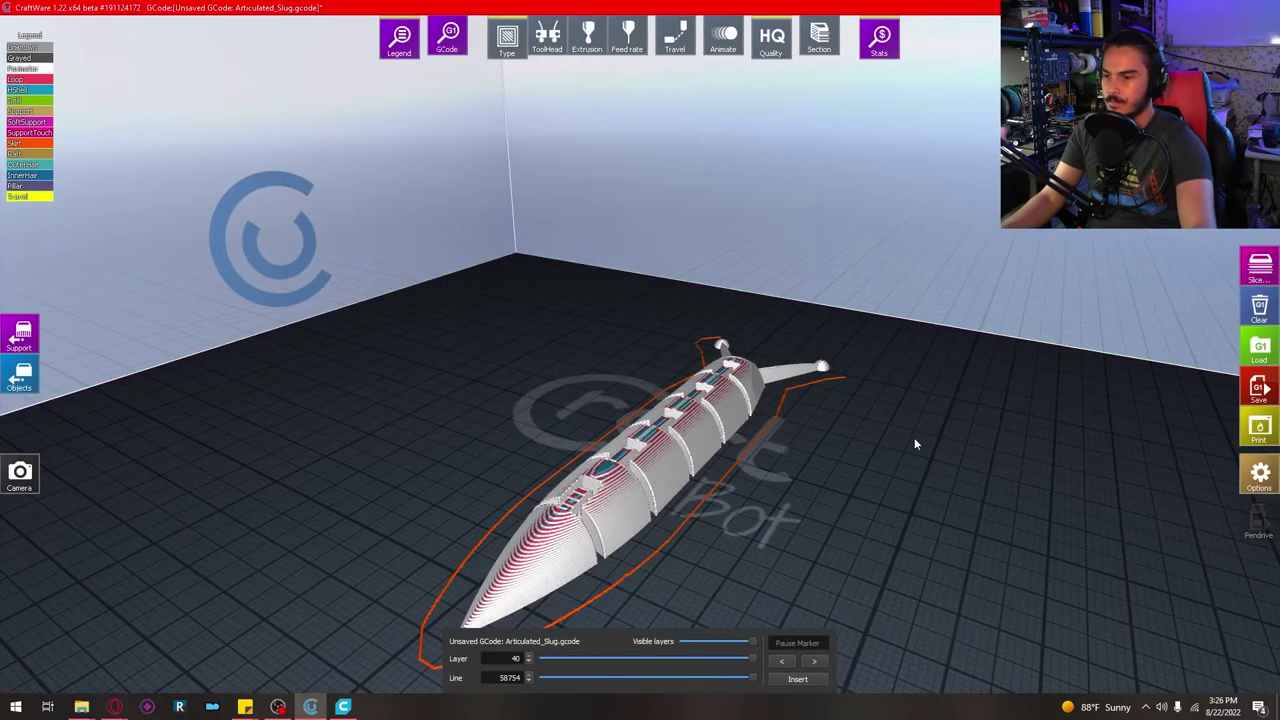
pyautogui.moveTo(869, 438)
pyautogui.mouseDown(button='right')
pyautogui.moveTo(820, 440)
pyautogui.moveTo(878, 444)
pyautogui.mouseUp(button='right')
pyautogui.scroll(2, 688, 408)
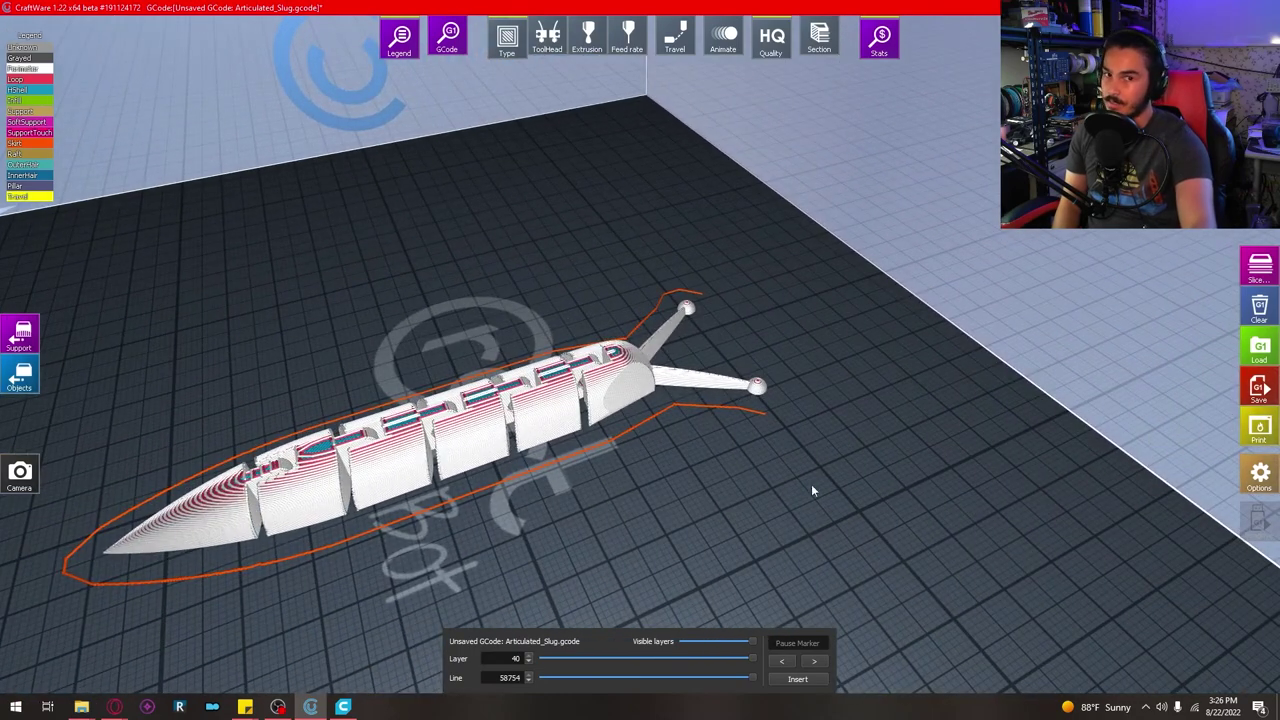
pyautogui.moveTo(806, 481); pyautogui.dragTo(426, 331, button='right')
# Step: Raise the skirt Min. Count in the Foundation settings and re-slice for a wider skirt
pyautogui.click(1259, 266)
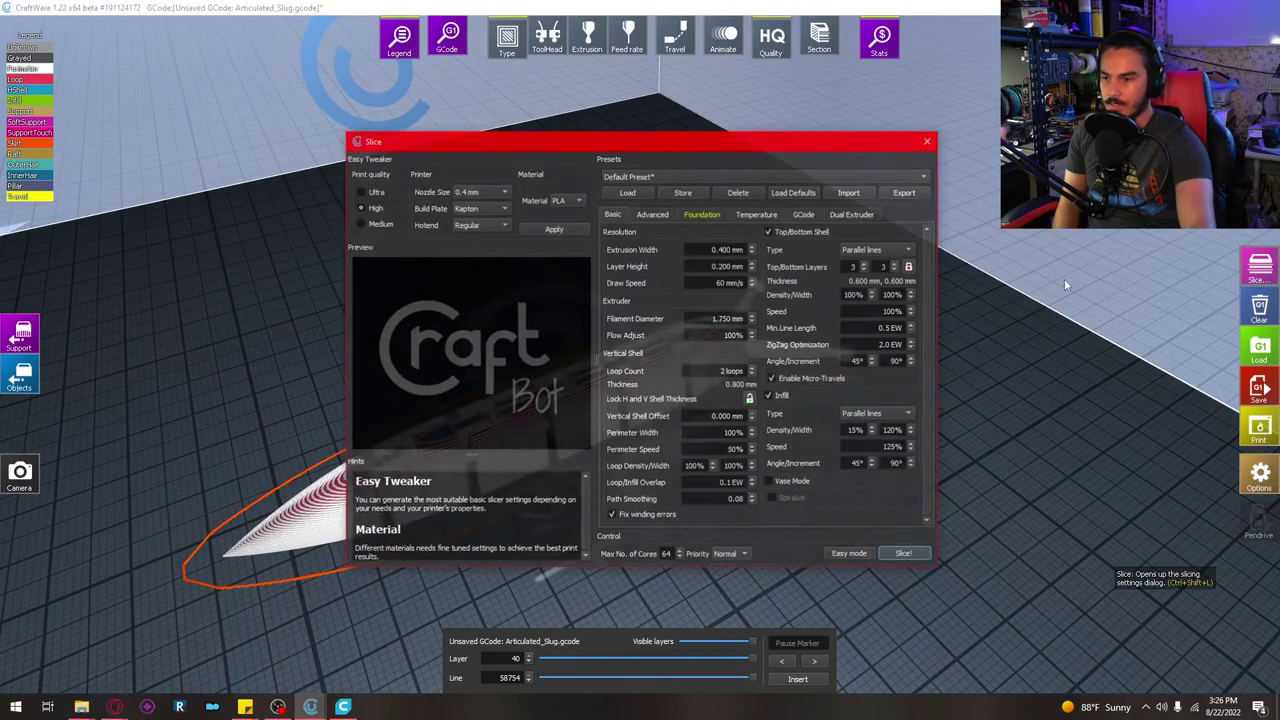
pyautogui.click(716, 216)
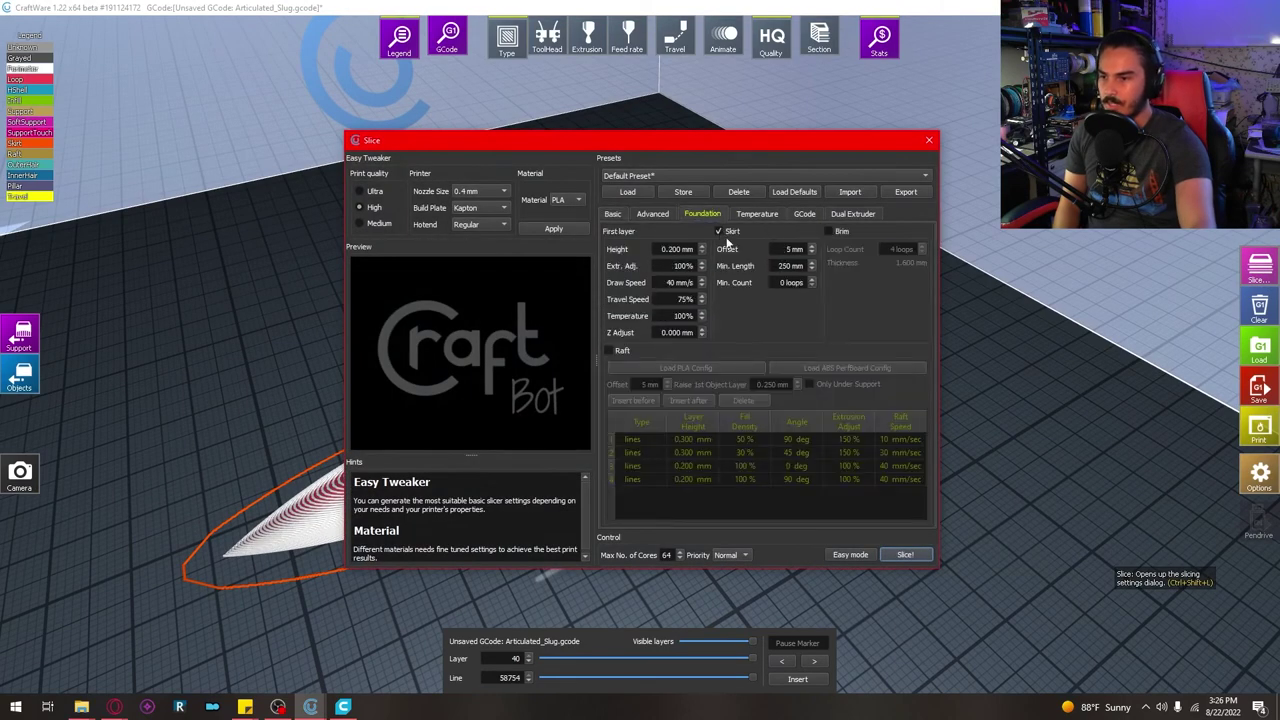
pyautogui.click(785, 266)
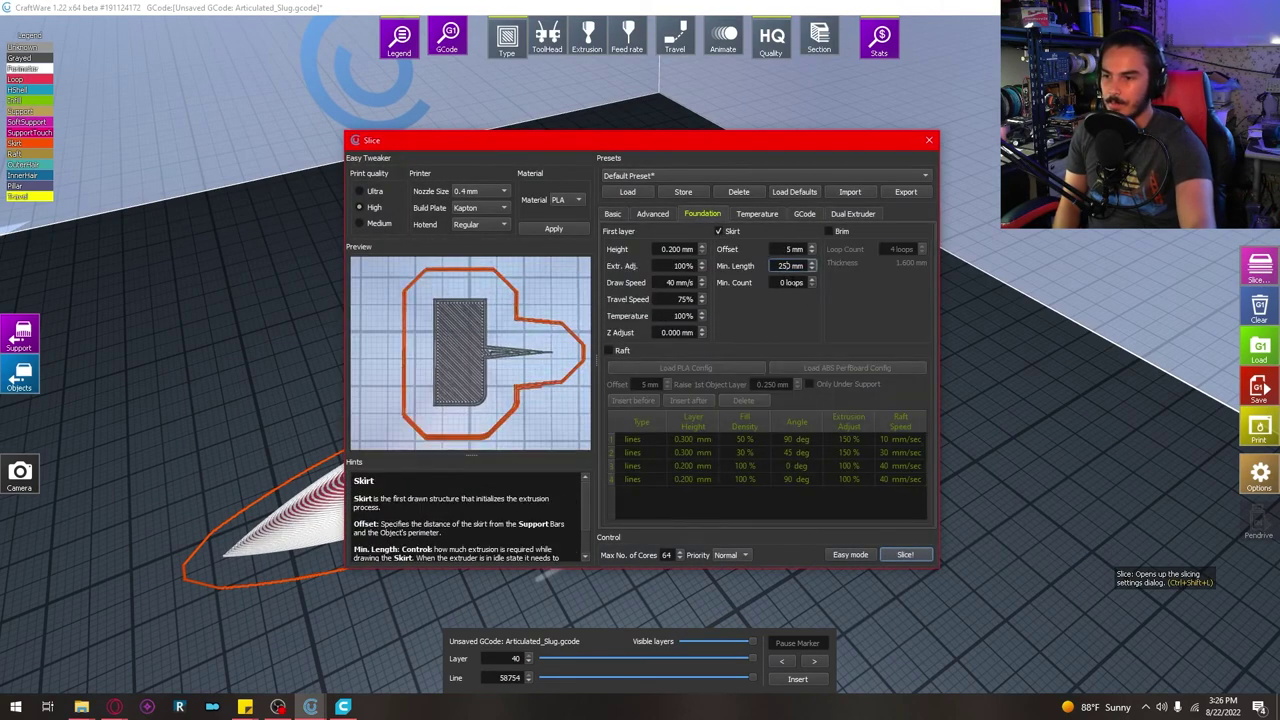
pyautogui.click(811, 281)
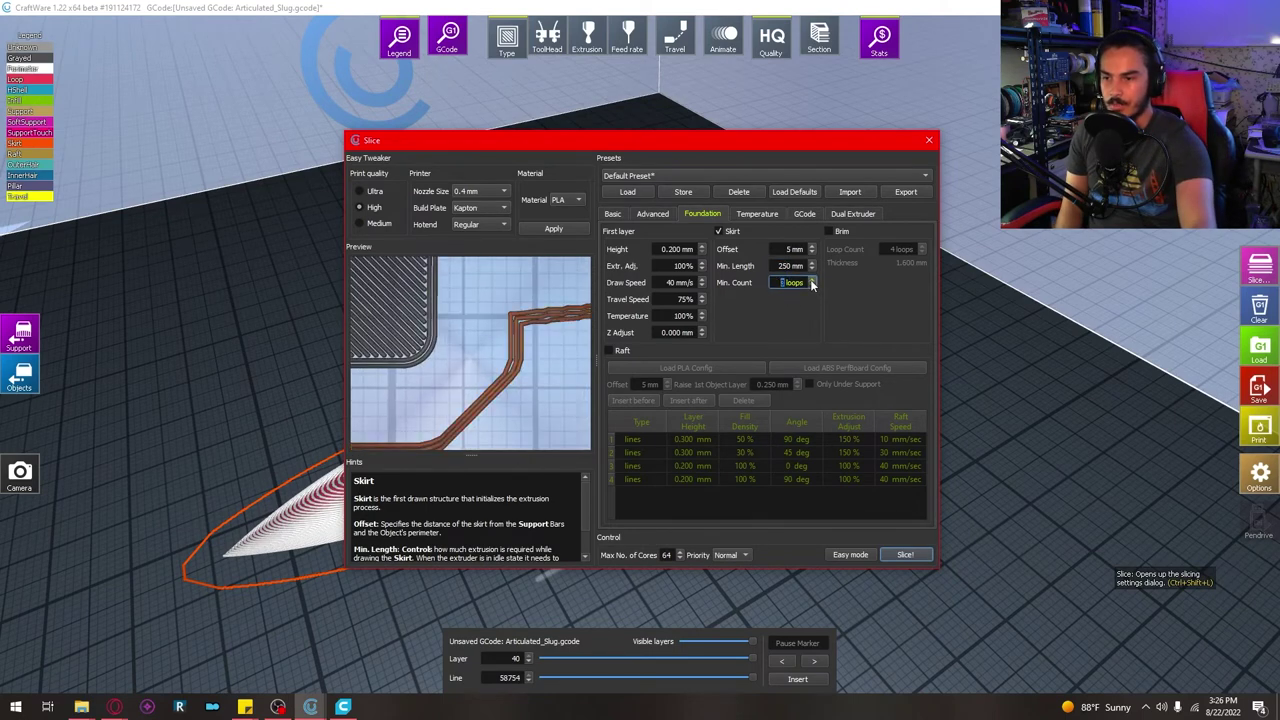
pyautogui.click(904, 555)
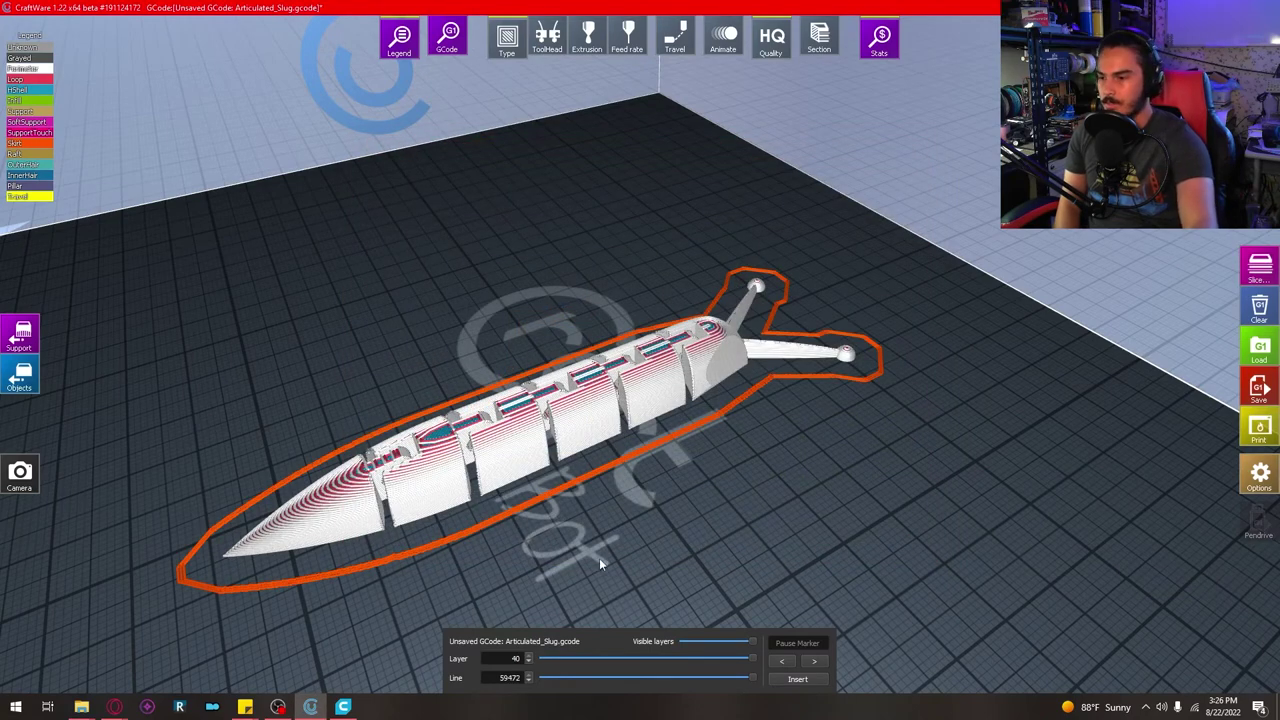
# Step: Zoom into the G-code preview to view stats: 0:24:42, 1.9 m filament, about 6 g
pyautogui.scroll(3, 549, 483)
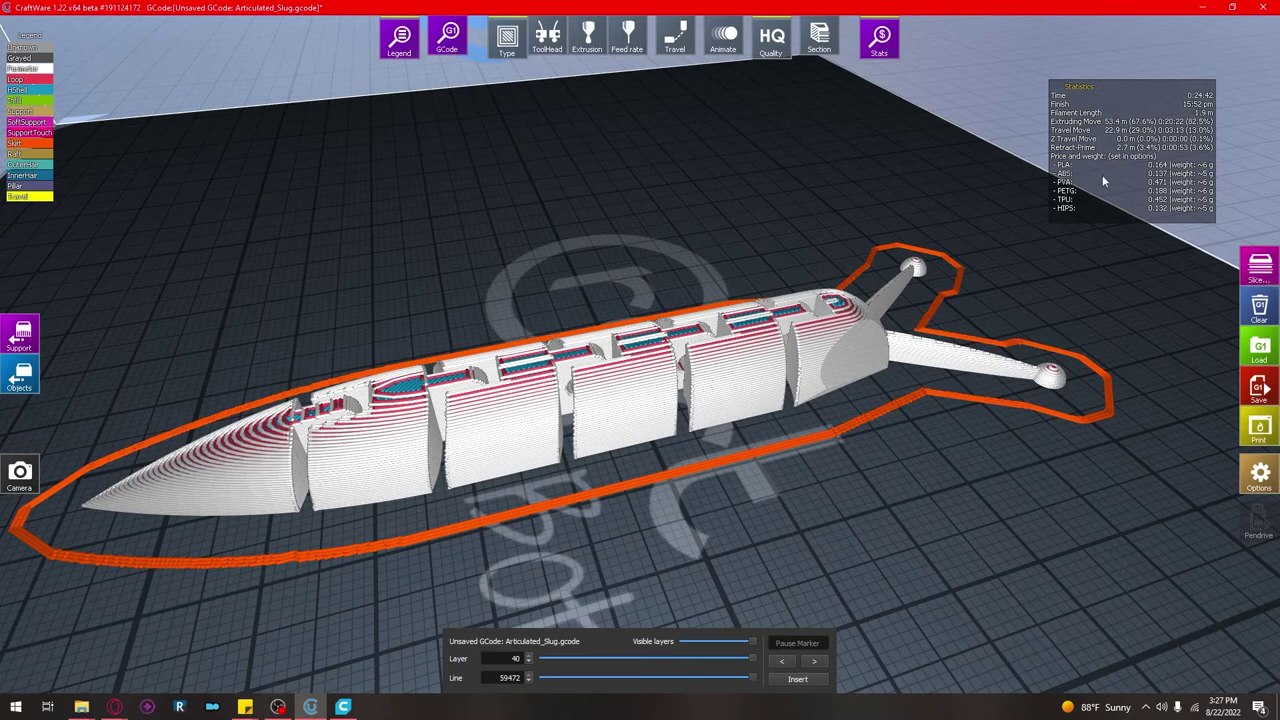
# Step: Orbit the view and drag the Layer slider down to the slug's lowest layers
pyautogui.moveTo(1100, 87); pyautogui.dragTo(960, 340, button='right')
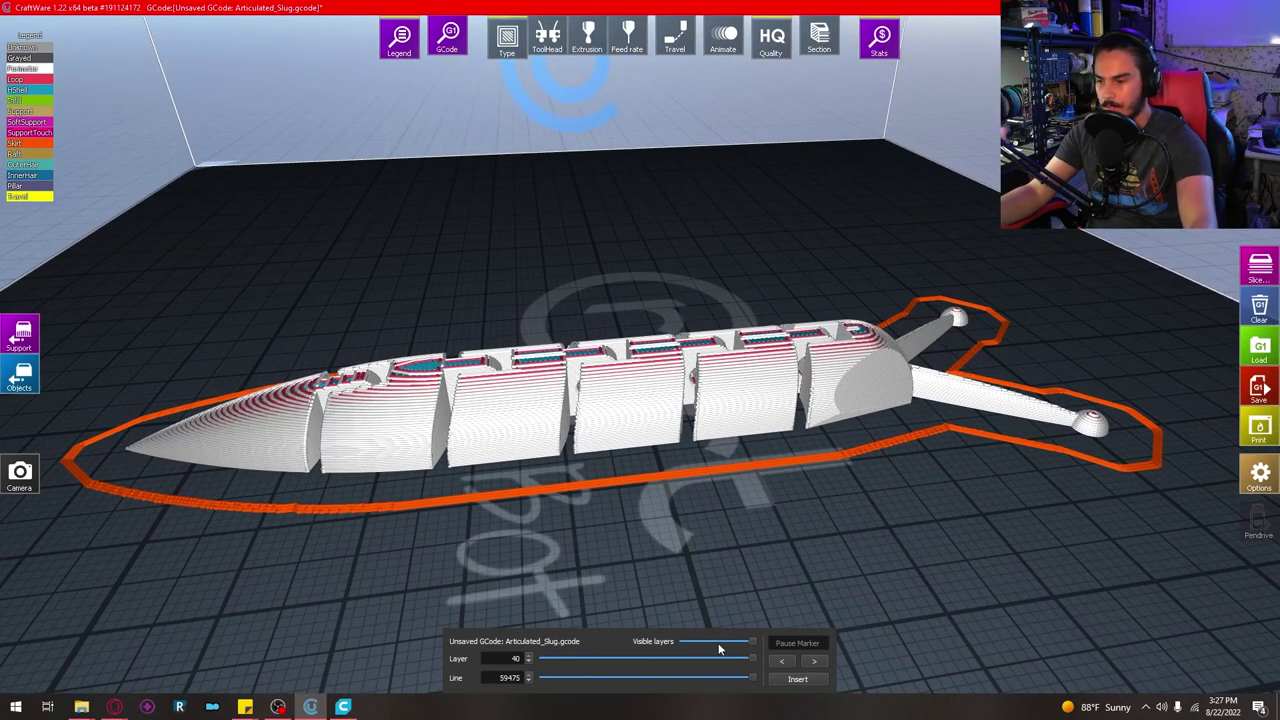
pyautogui.moveTo(750, 658); pyautogui.dragTo(537, 665)
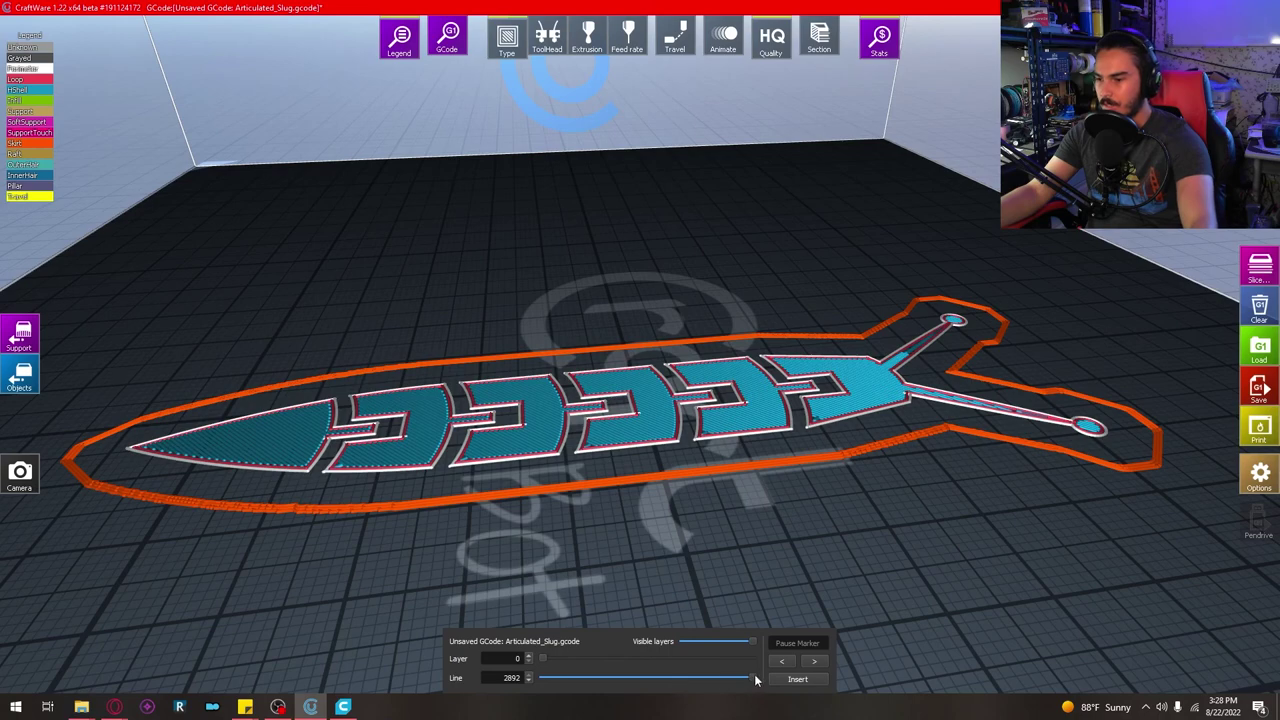
# Step: Replay the first layer's path, restore the full slug at layer 40, and orbit around it
pyautogui.moveTo(757, 676)
pyautogui.mouseDown()
pyautogui.moveTo(543, 680)
pyautogui.moveTo(770, 679)
pyautogui.moveTo(721, 679)
pyautogui.moveTo(758, 667)
pyautogui.mouseUp()
pyautogui.click(822, 663)
pyautogui.moveTo(822, 663); pyautogui.dragTo(877, 506, button='right')
pyautogui.scroll(3, 877, 506)
pyautogui.scroll(-5, 947, 553)
pyautogui.moveTo(707, 540); pyautogui.dragTo(860, 540, button='right')
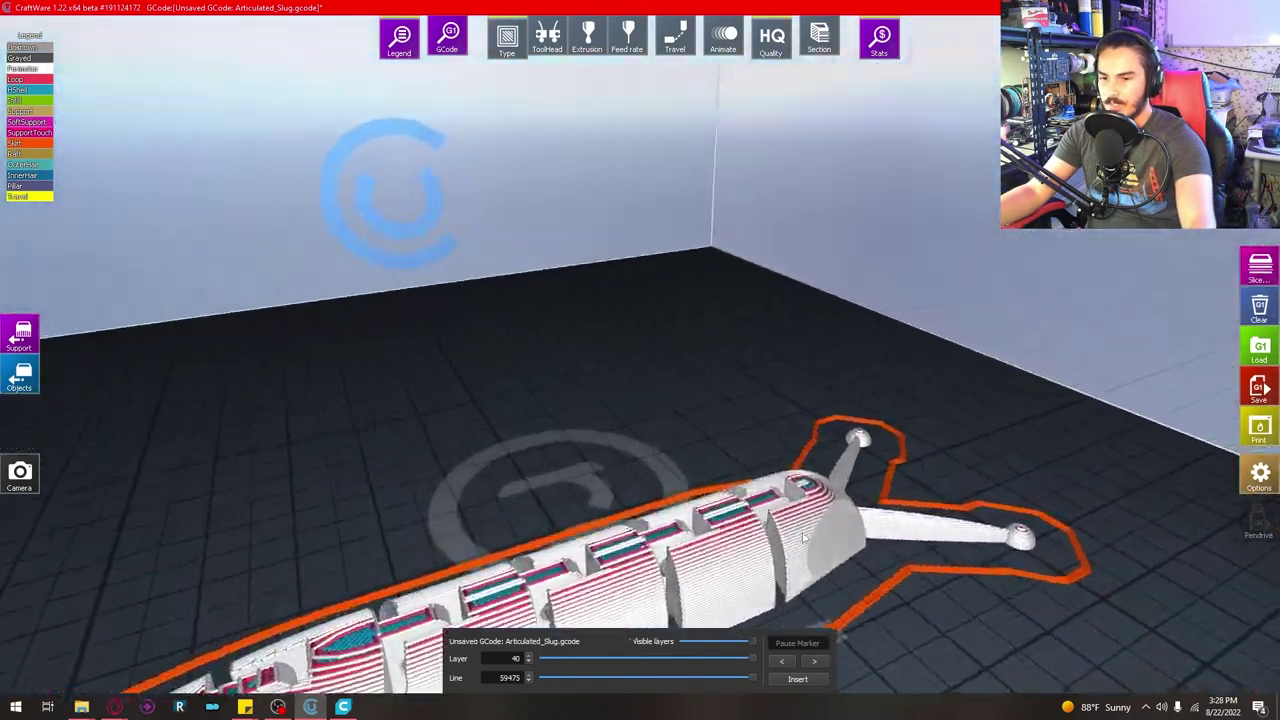